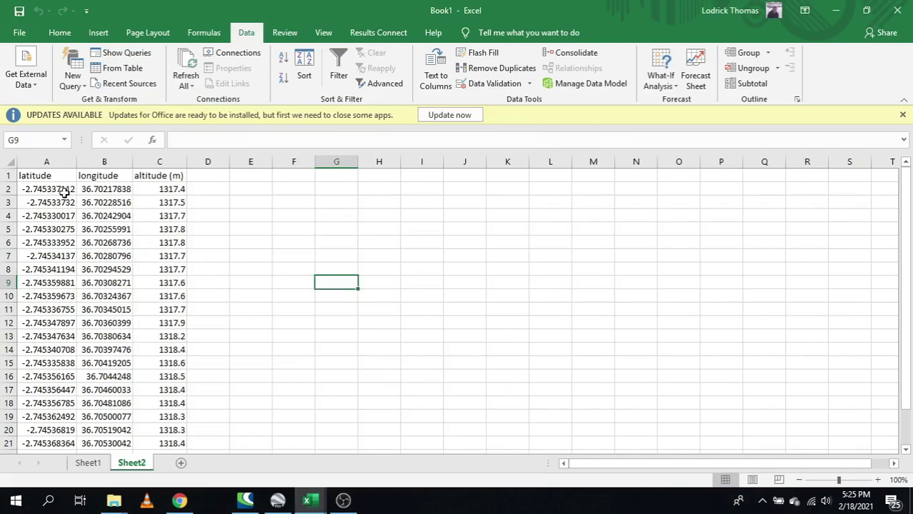
- Examine the latitude, longitude and altitude (m) columns of the coordinate table in Sheet2
left_click_drag(39, 175, 162, 179)
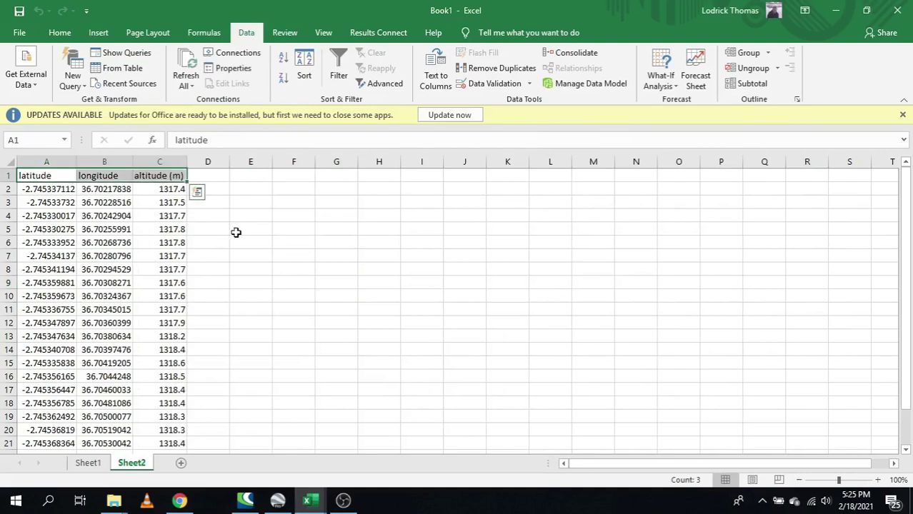
left_click(192, 242)
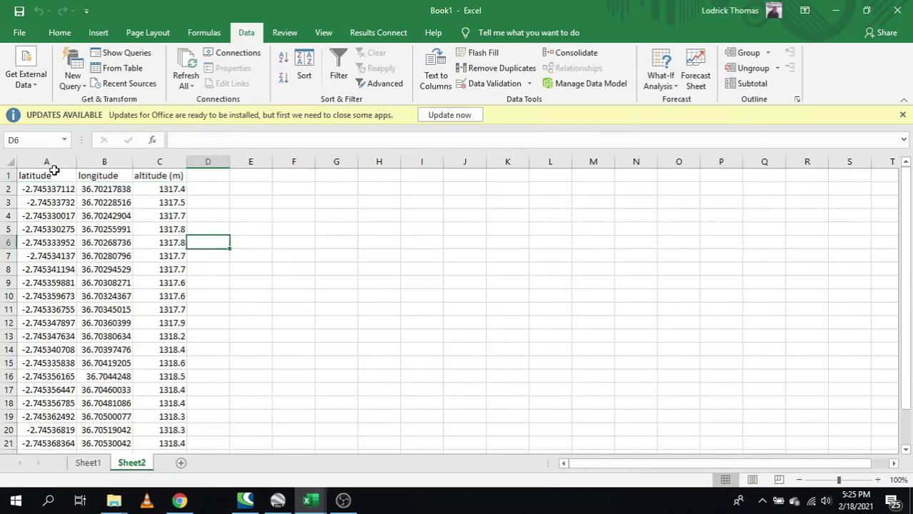
left_click(45, 161)
left_click(98, 161)
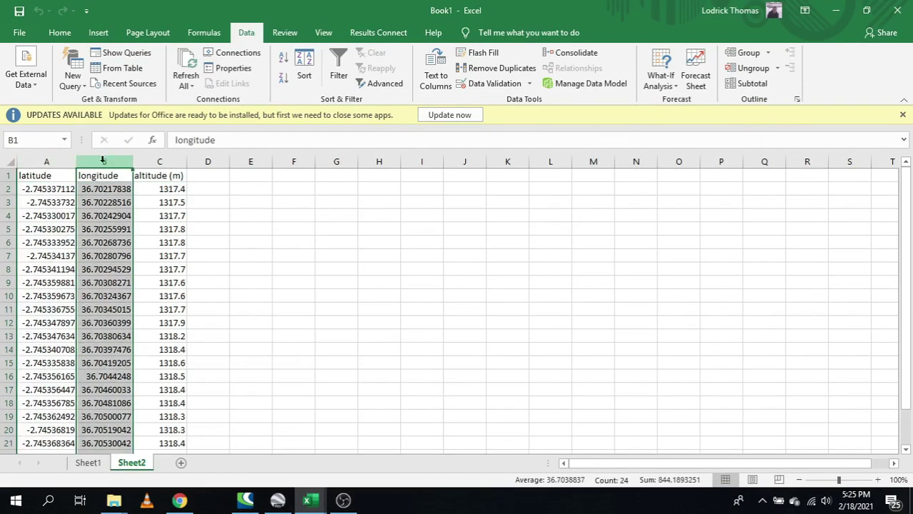
left_click(167, 162)
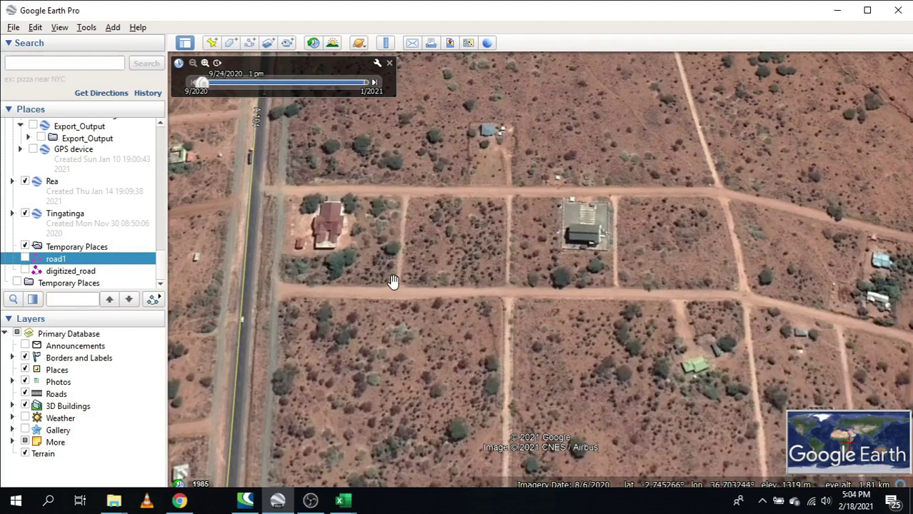
- Switch to Google Earth Pro and start a new path named "digitized main road" for the dirt road east of the highway
scroll(396, 289, "down", 3)
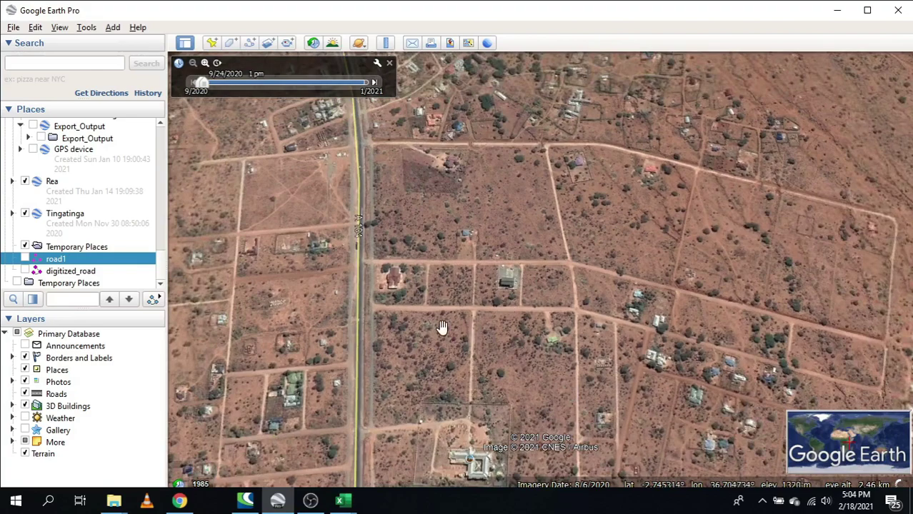
scroll(442, 326, "up", 3)
scroll(512, 308, "up", 1)
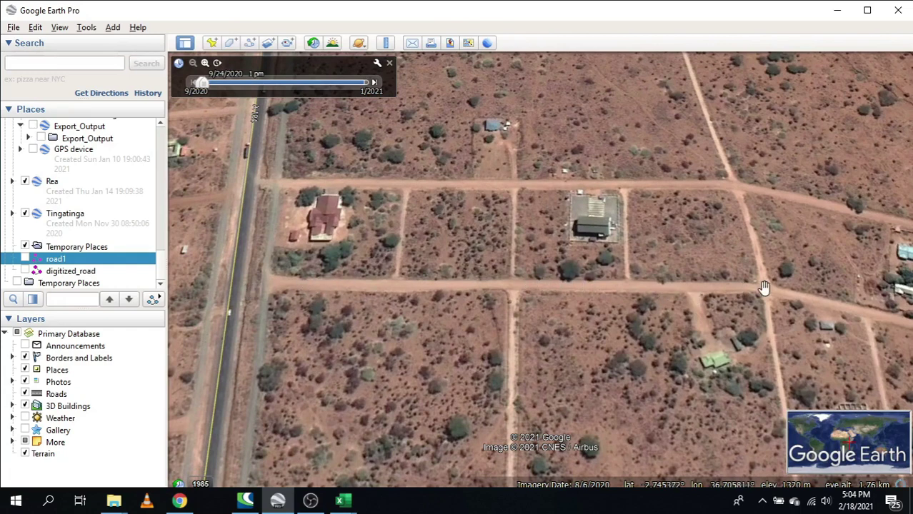
left_click(251, 44)
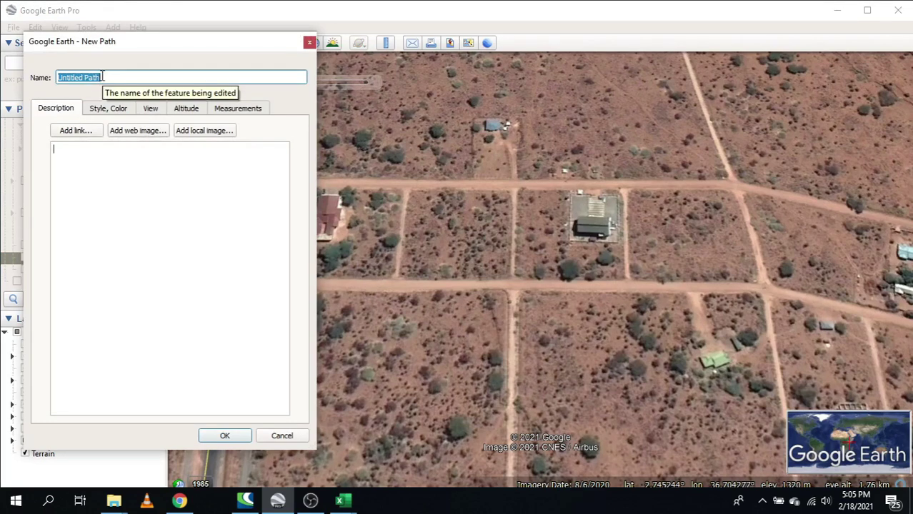
type("digitized main road")
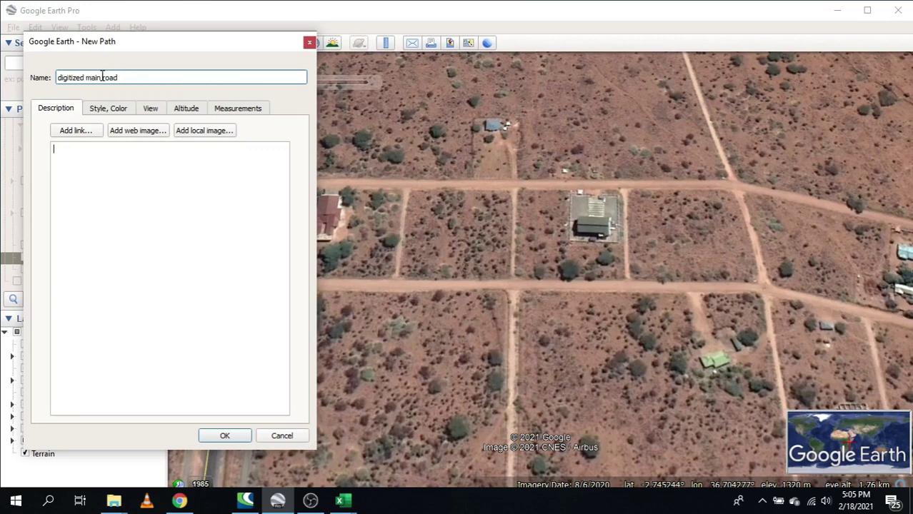
- Set the path's line colour to magenta #ff00ff and width to 2.0, and review its altitude and measurement settings
left_click(107, 113)
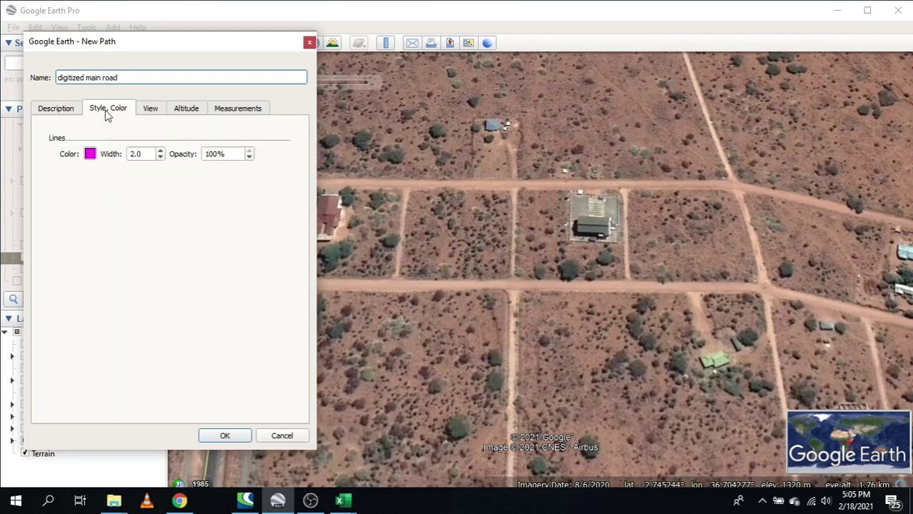
left_click(90, 154)
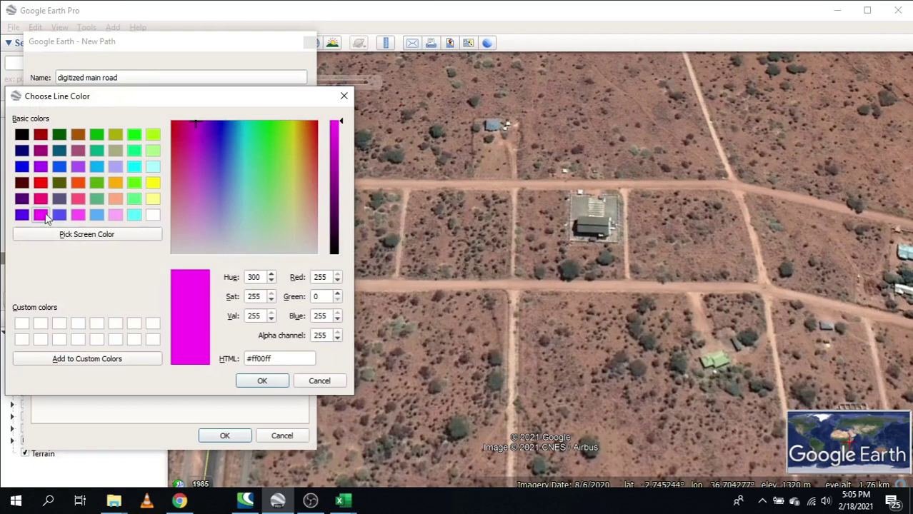
left_click(262, 381)
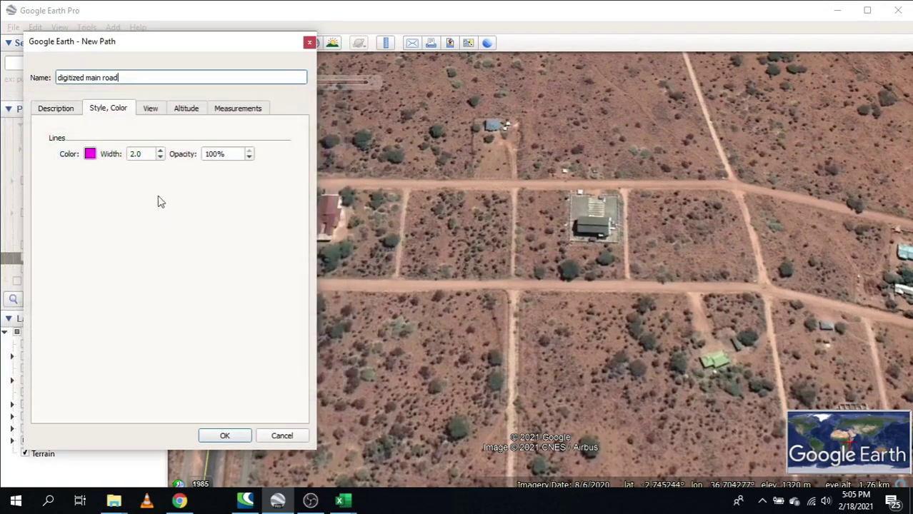
double_click(147, 152)
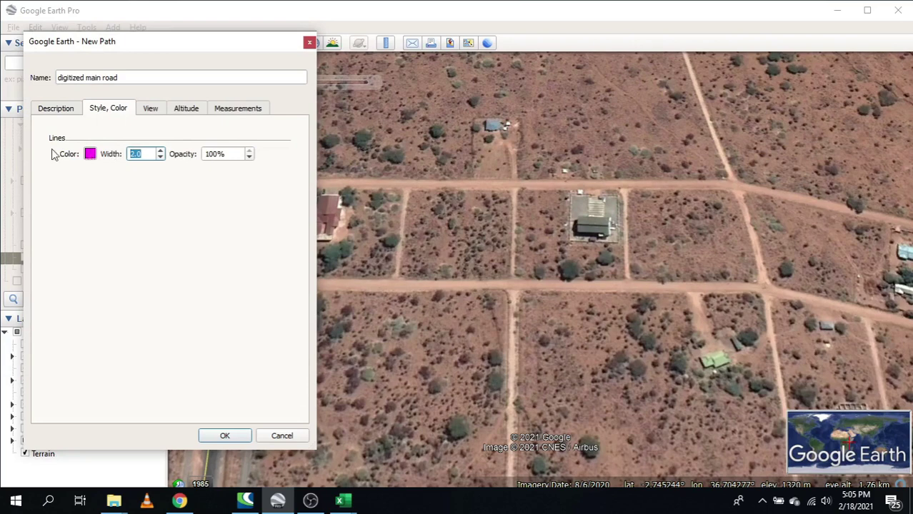
type("2.")
left_click(188, 113)
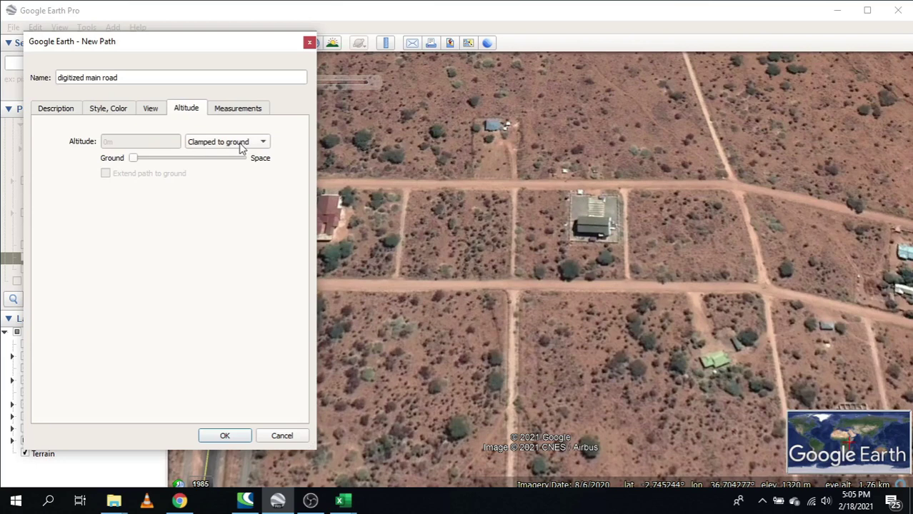
left_click(238, 107)
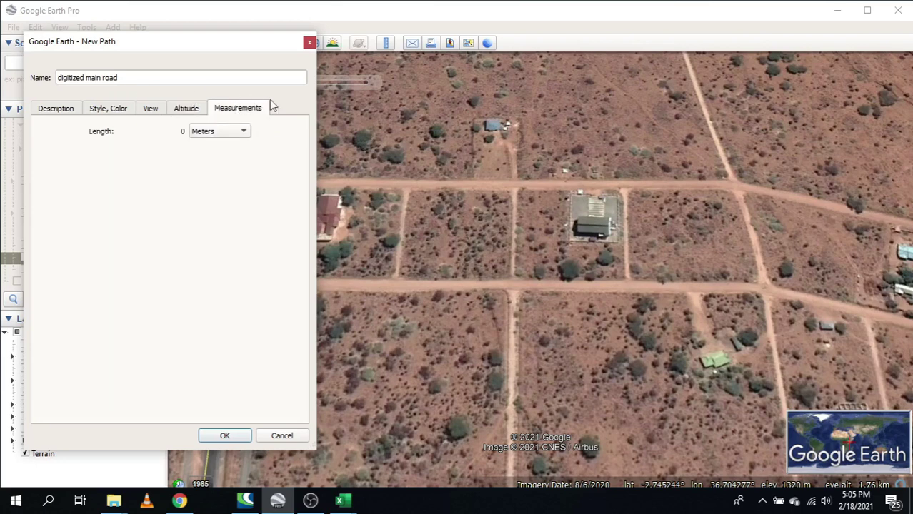
- Trace the path along the lower dirt road from the paved highway eastward to just past the first southern side road, about 224 m
scroll(783, 272, "down", 3)
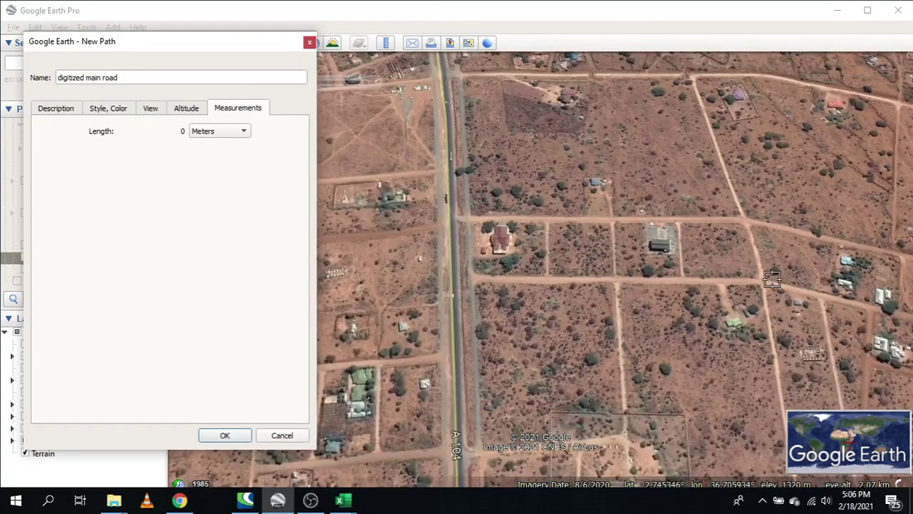
scroll(767, 278, "up", 2)
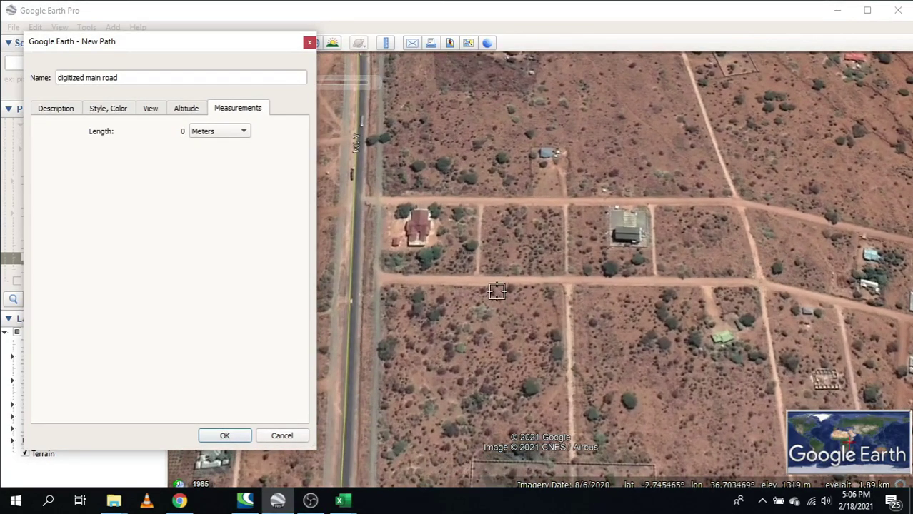
scroll(367, 275, "up", 1)
scroll(366, 275, "up", 2)
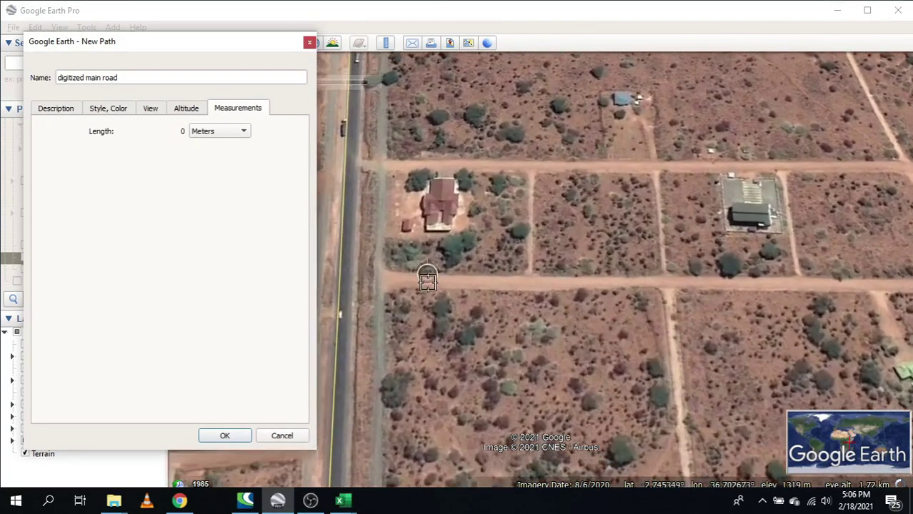
scroll(338, 276, "down", 1)
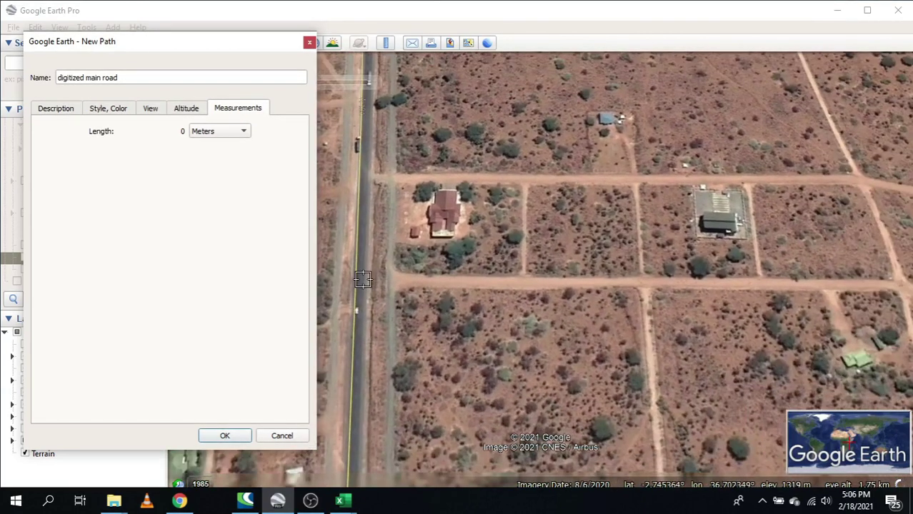
scroll(359, 272, "up", 1)
left_click(359, 281)
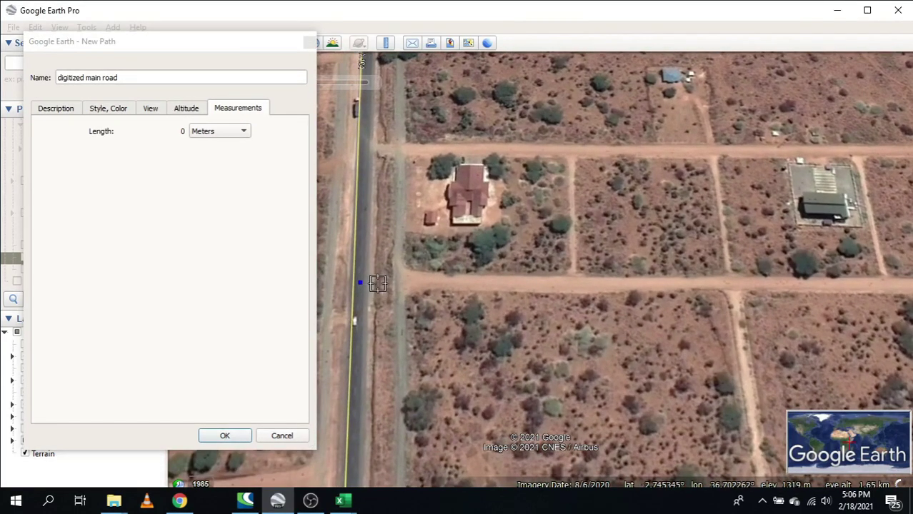
left_click(381, 283)
left_click(409, 281)
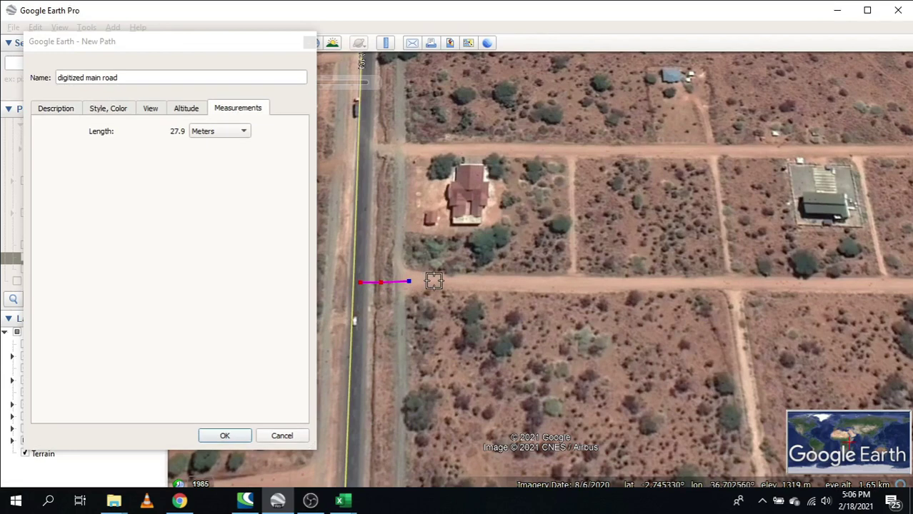
left_click(434, 282)
left_click(459, 282)
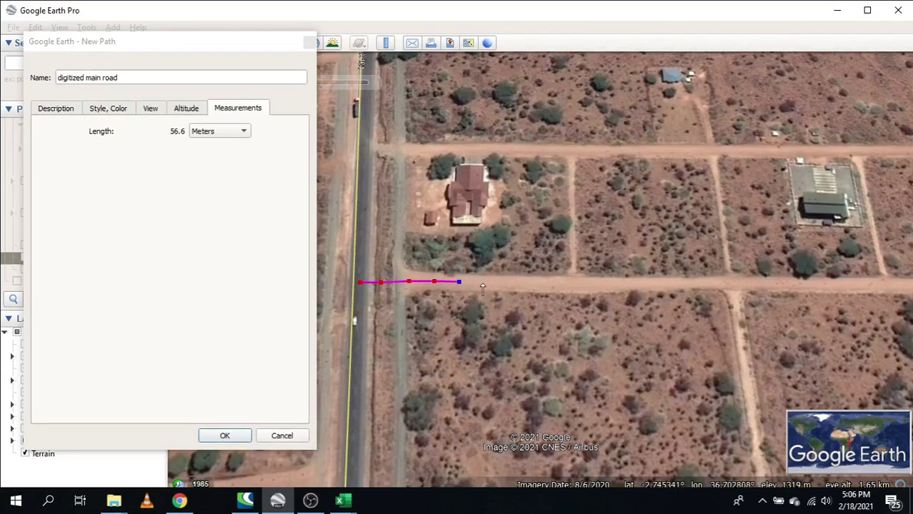
left_click(482, 283)
left_click(508, 283)
left_click(535, 285)
left_click(567, 286)
left_click(607, 282)
left_click(637, 284)
left_click(677, 284)
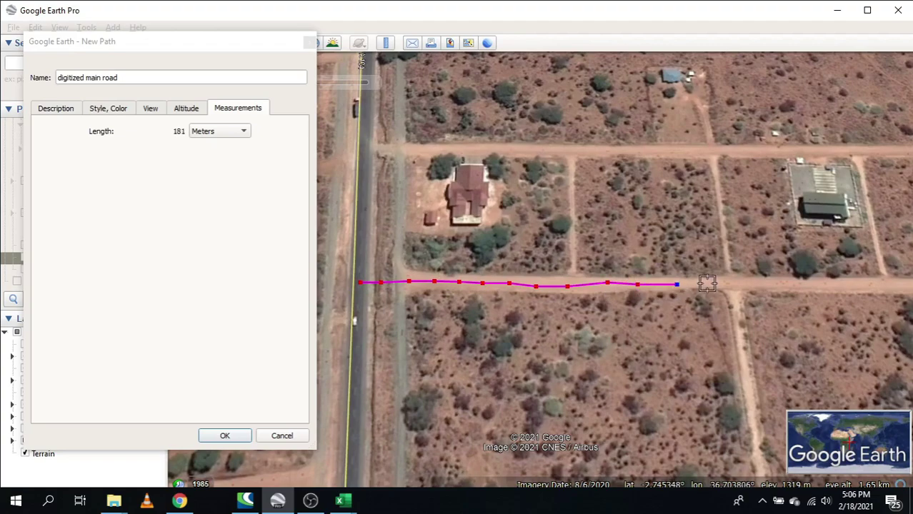
left_click(709, 283)
left_click(751, 283)
- Extend the path east along the dirt road to the next crossroads, about 399 m in total, and finish the path
scroll(648, 271, "down", 3)
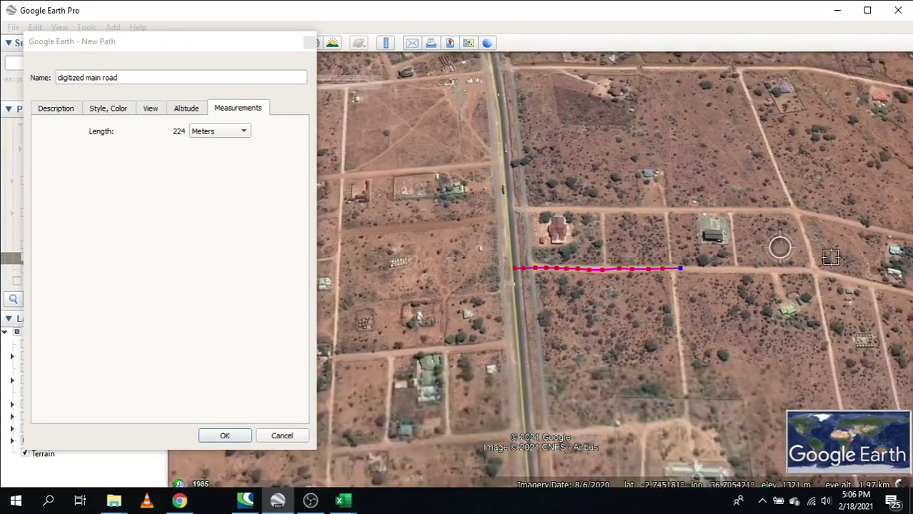
scroll(833, 249, "up", 2)
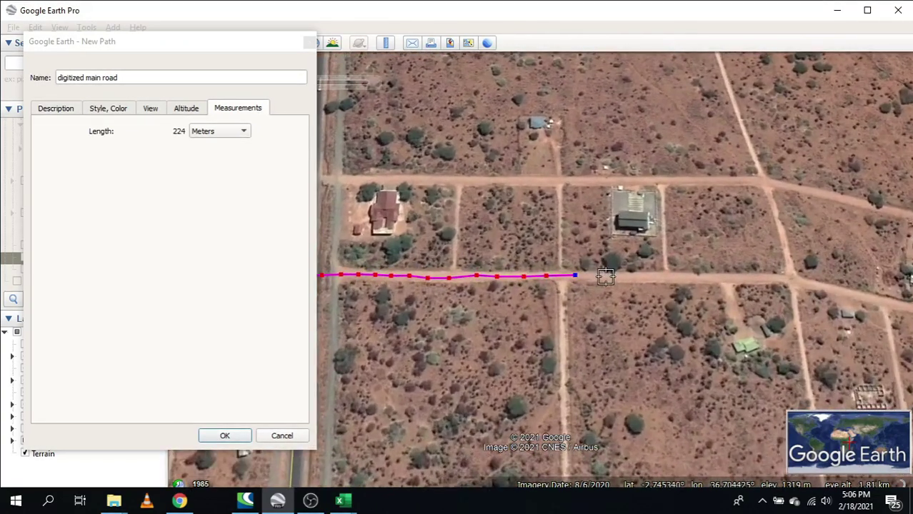
left_click(606, 277)
left_click(628, 278)
left_click(657, 278)
left_click(683, 278)
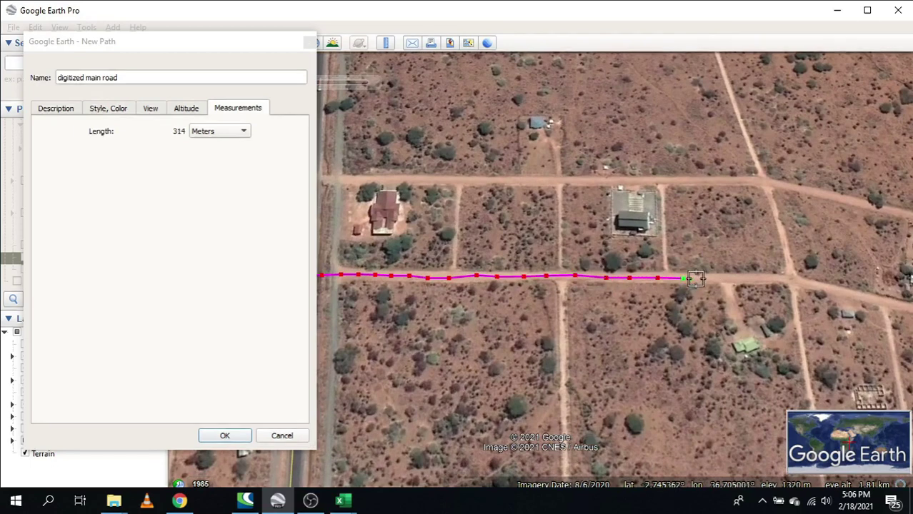
left_click(707, 278)
left_click(723, 278)
left_click(740, 278)
left_click(756, 279)
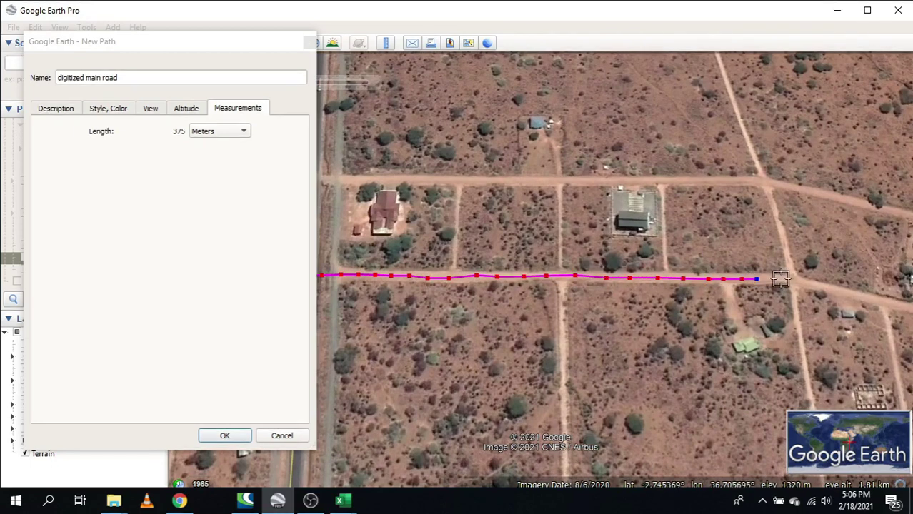
left_click(784, 279)
scroll(763, 301, "down", 2)
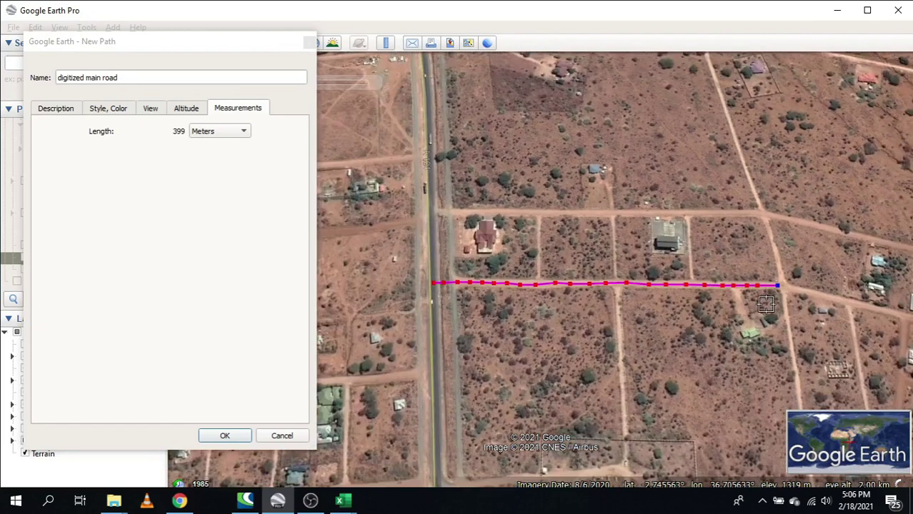
left_click(223, 437)
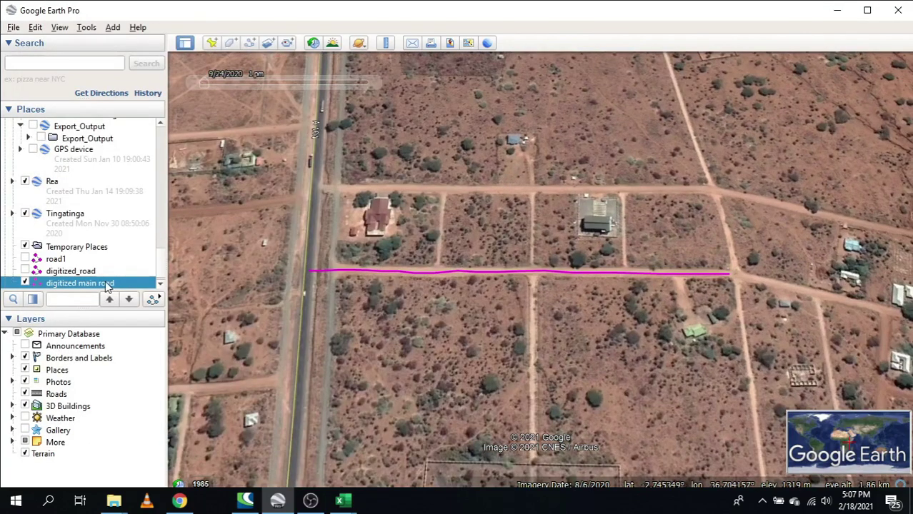
- Save the digitized main road path to the Downloads folder as a KML file named "digitized main road 2.kml"
scroll(104, 284, "down", 1)
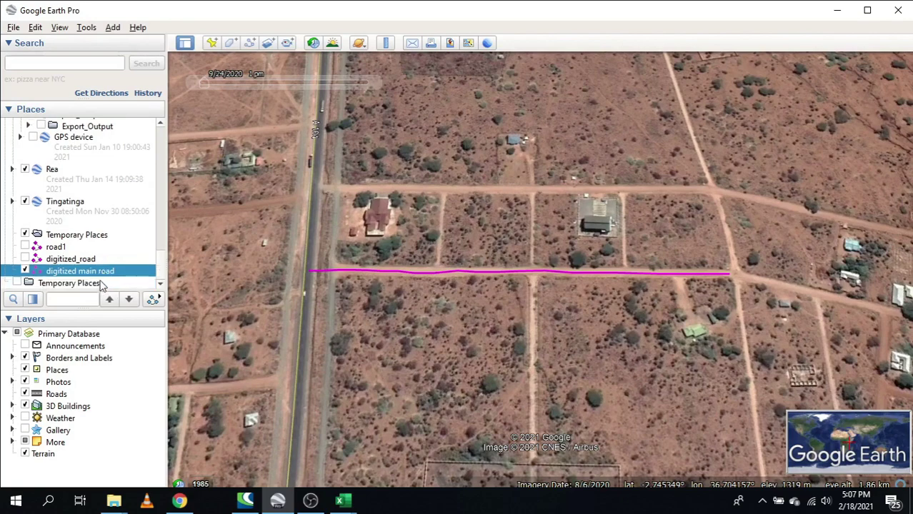
right_click(98, 274)
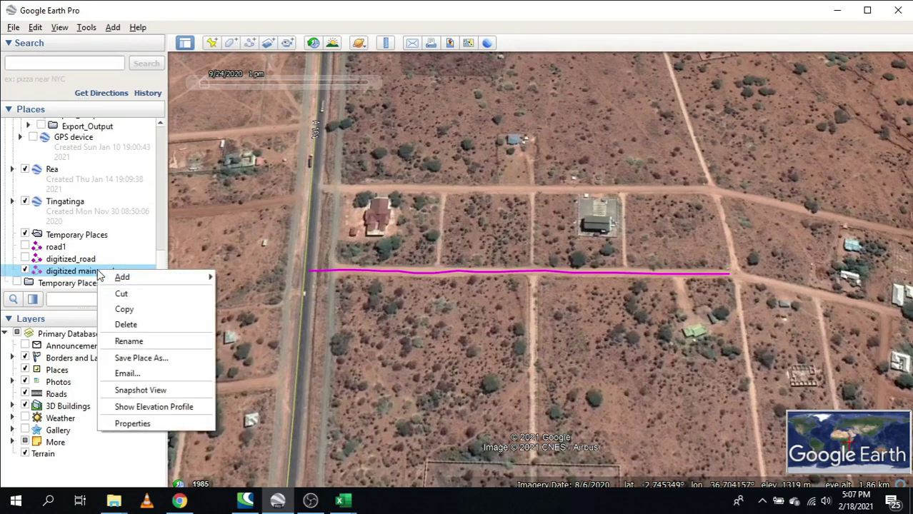
left_click(122, 365)
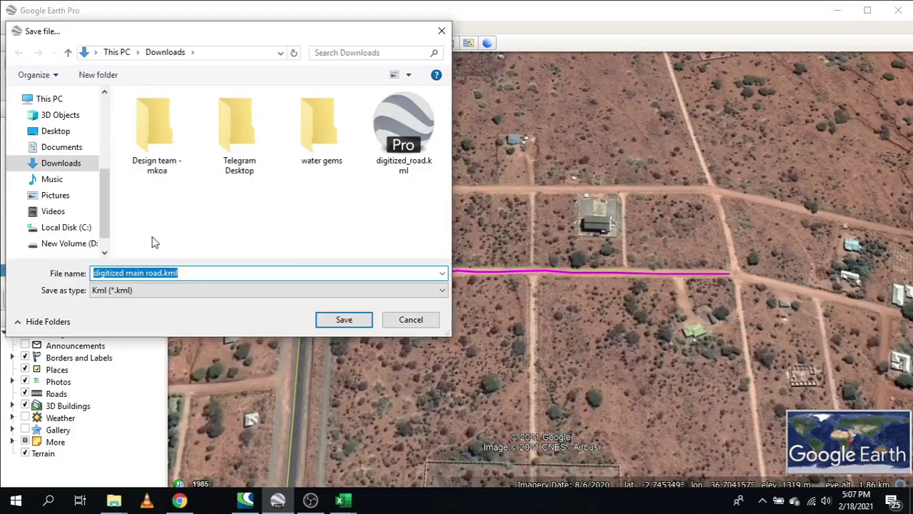
key("Right")
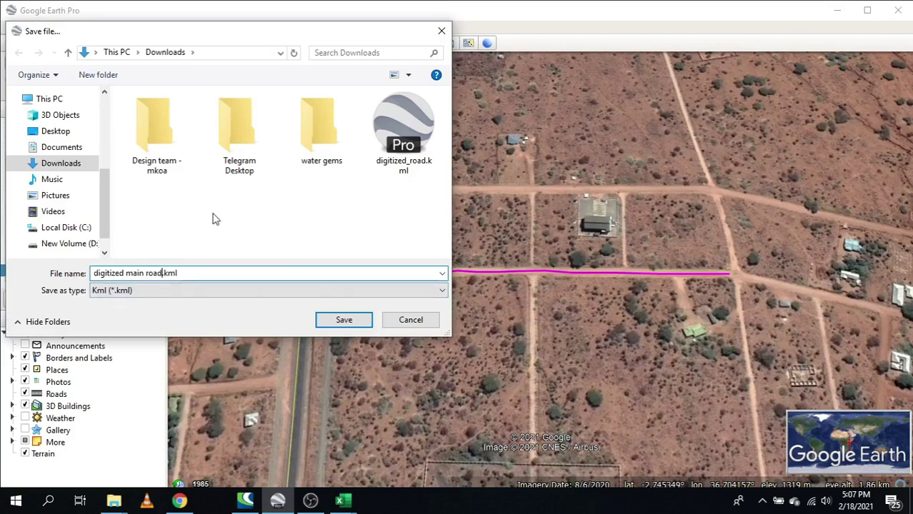
type("2")
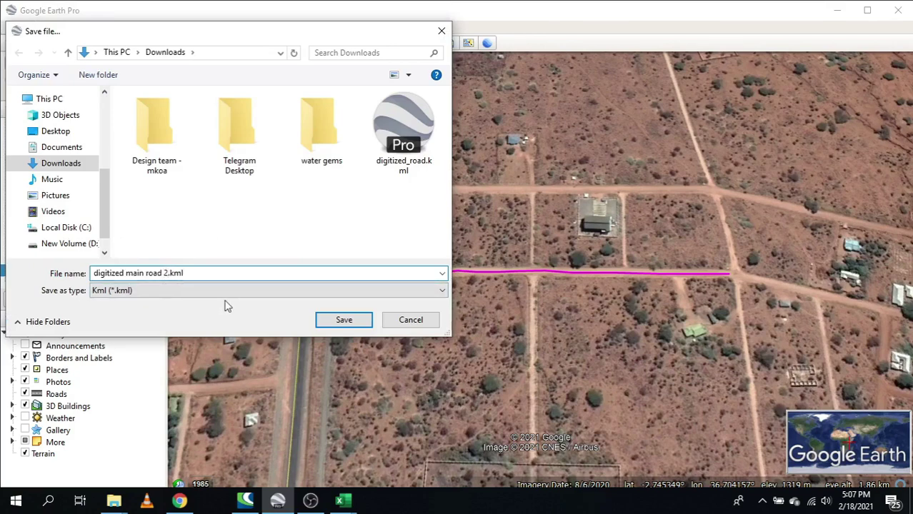
left_click(121, 292)
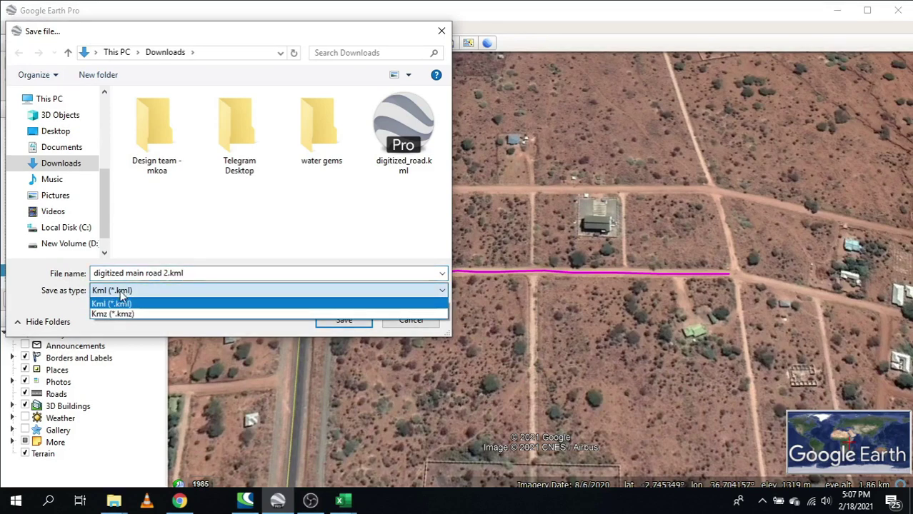
left_click(98, 304)
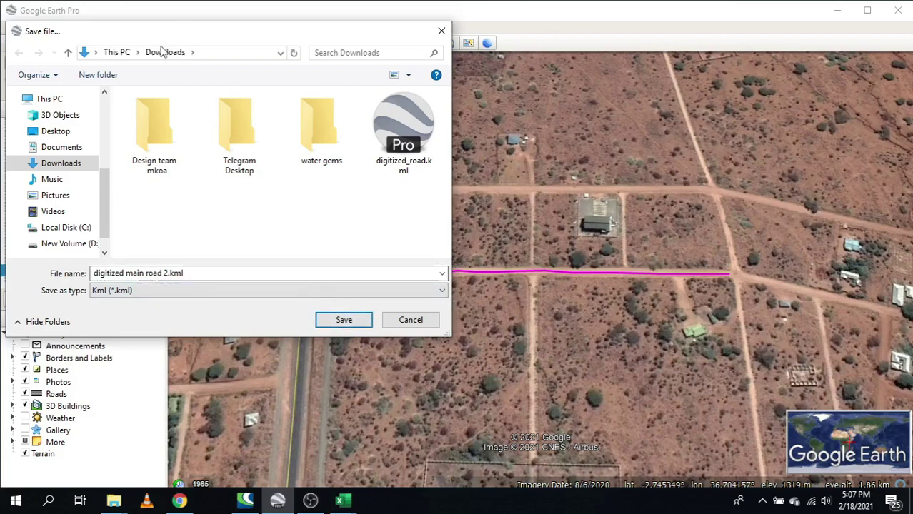
left_click(341, 321)
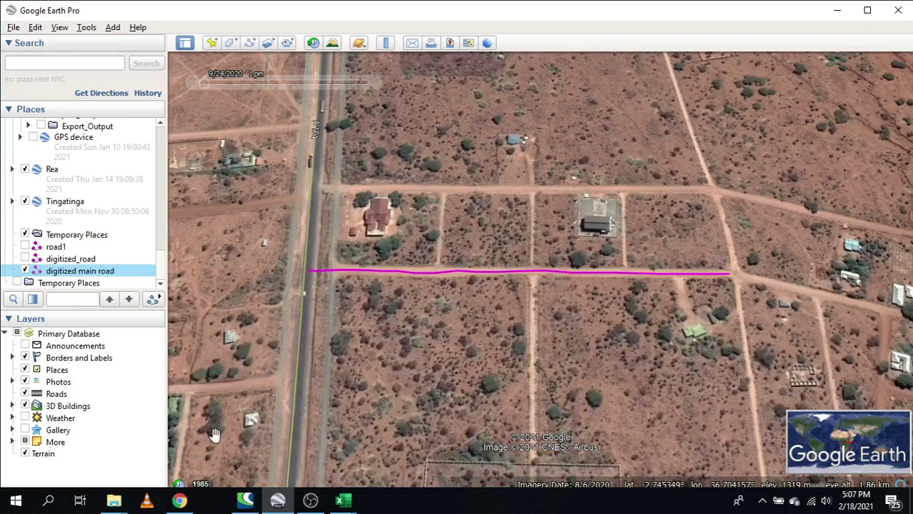
- Switch to Chrome, replace the old GPS Visualizer tab with a fresh gpsvisualizer.com page, and open its file conversion form
mouse_move(179, 503)
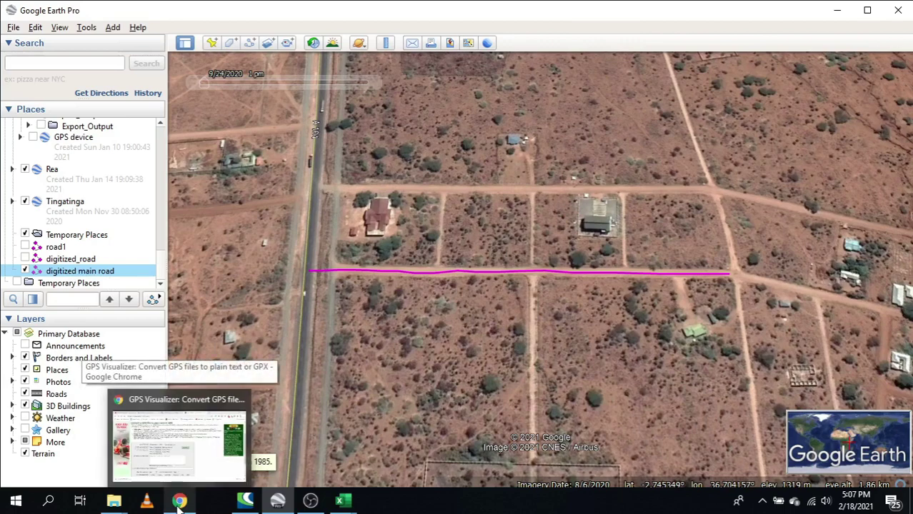
left_click(179, 502)
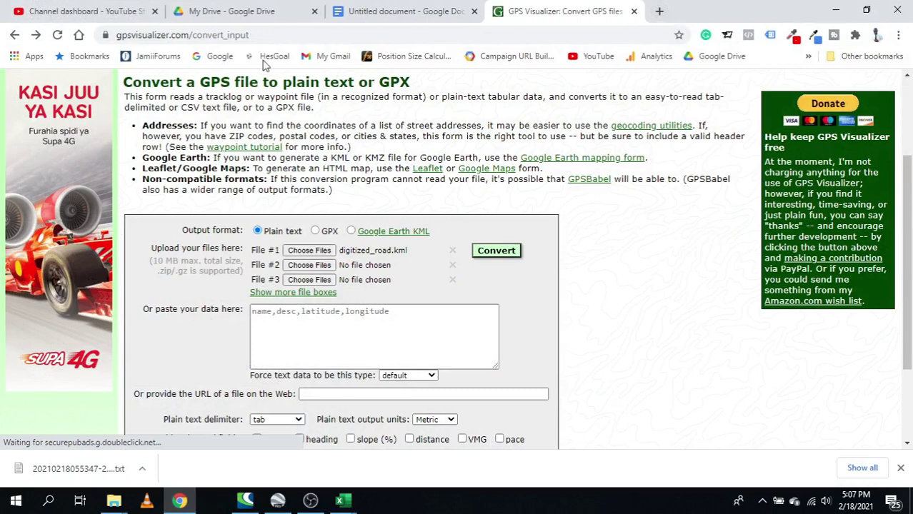
left_click(634, 11)
left_click(500, 11)
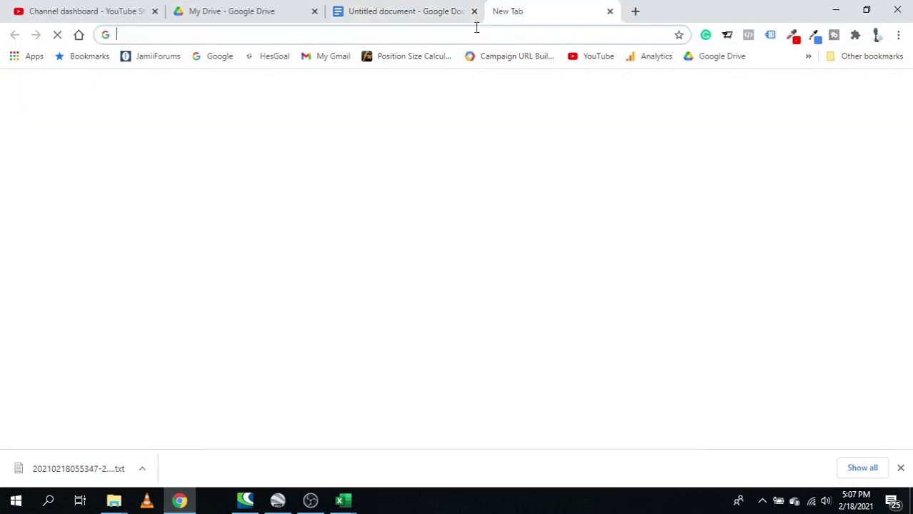
type("gpsvisualizer.com")
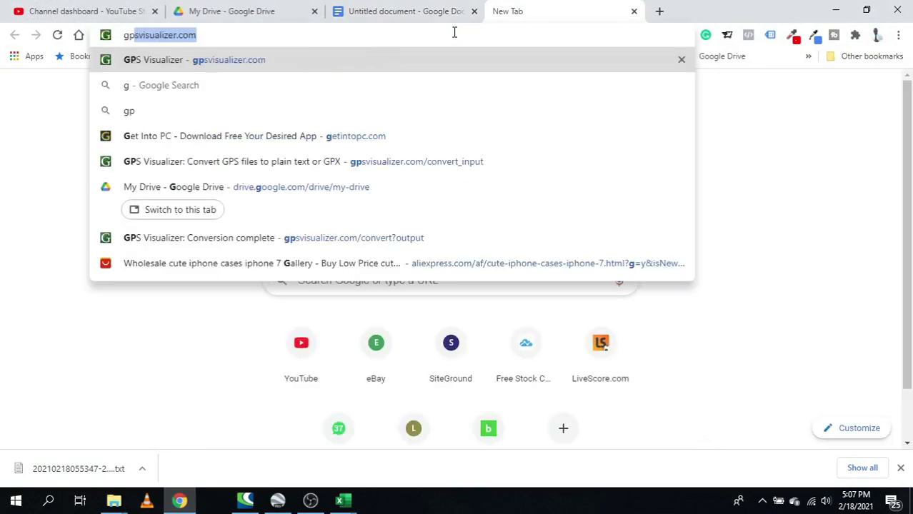
key("Return")
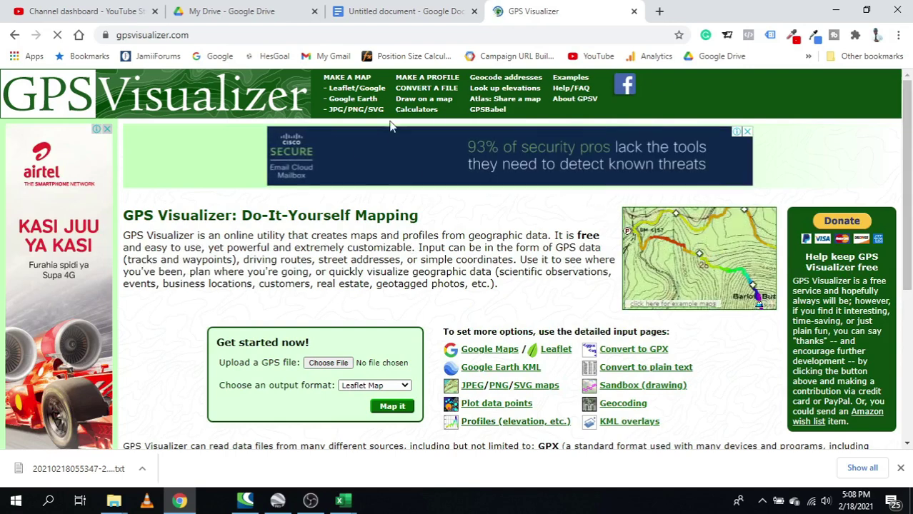
left_click(443, 91)
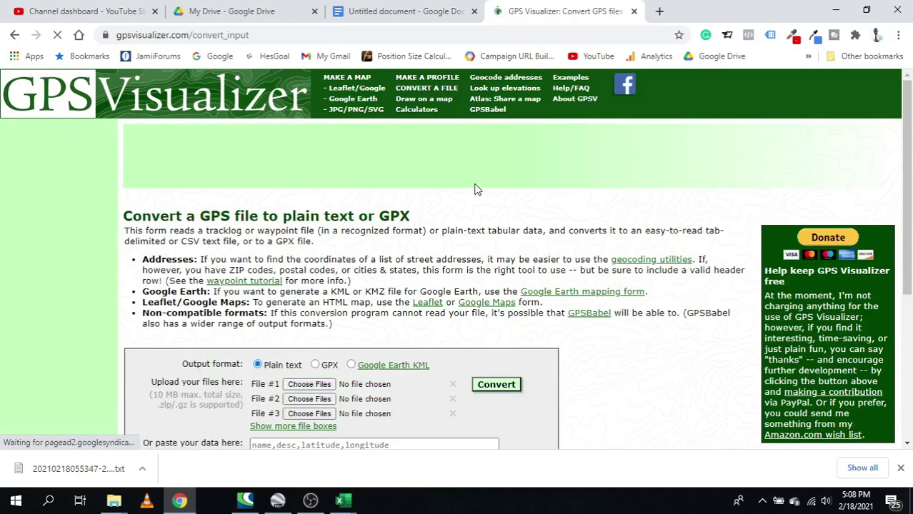
- Select plain text as the output format and choose "digitized main road 2.kml" from Downloads as the first upload file
scroll(479, 191, "down", 1)
scroll(484, 193, "down", 1)
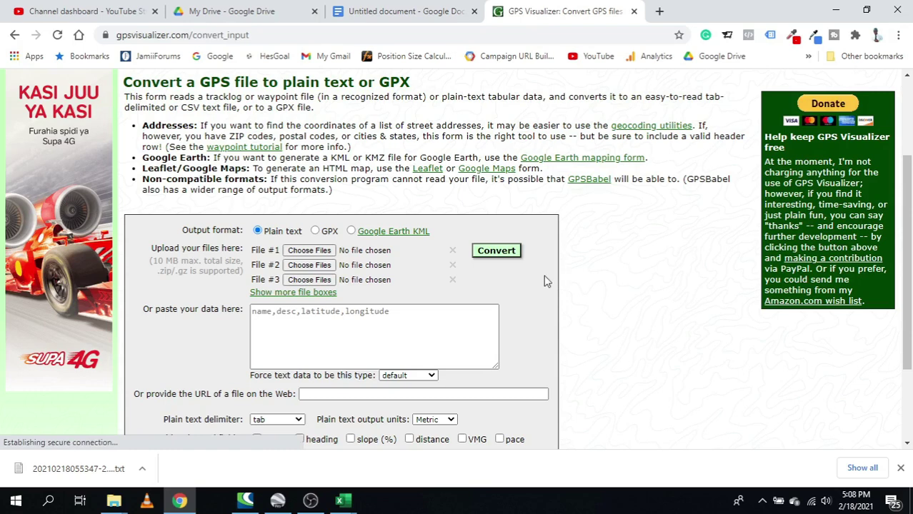
left_click(315, 232)
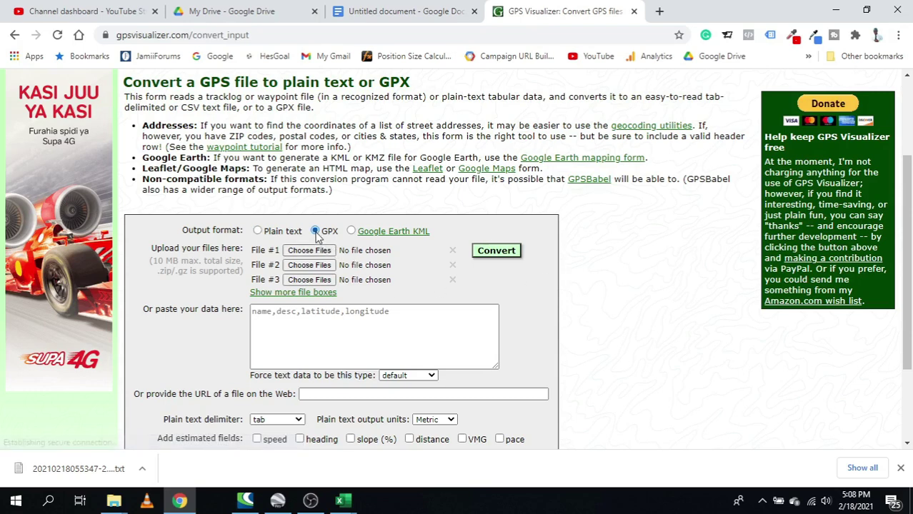
left_click(258, 233)
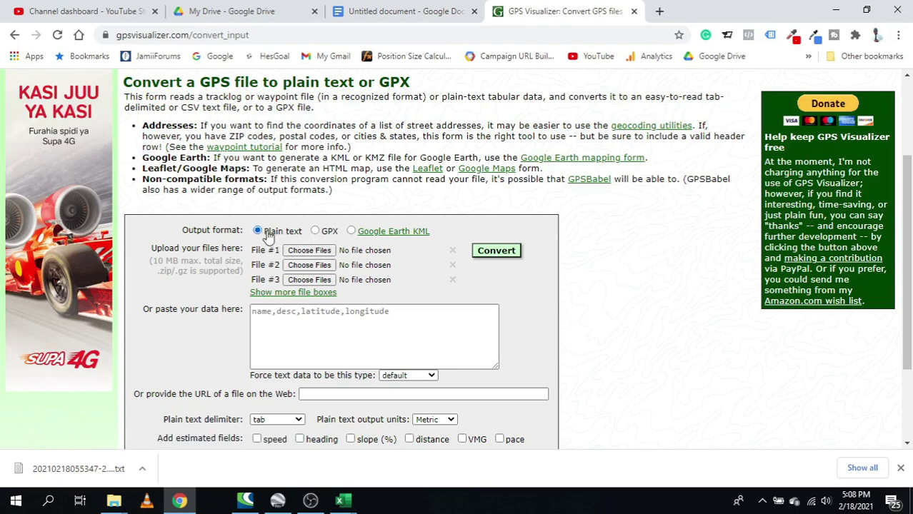
scroll(395, 255, "down", 1)
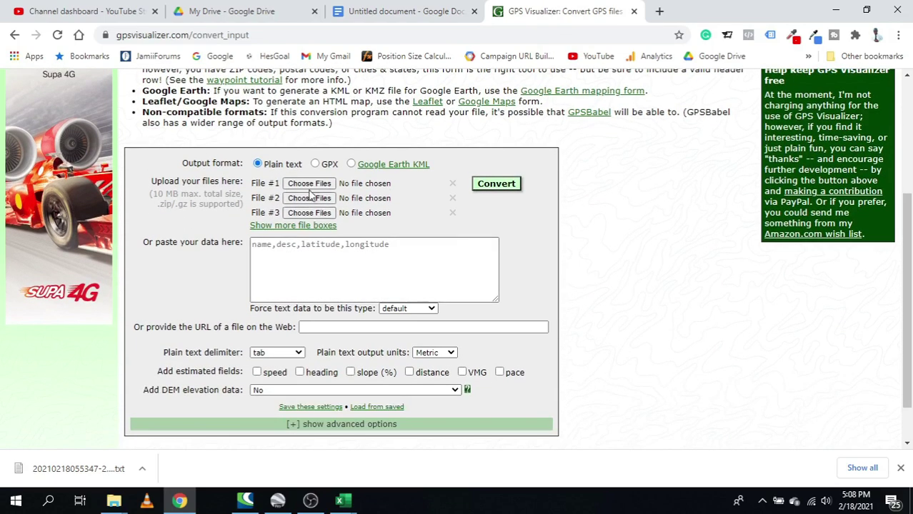
left_click(312, 183)
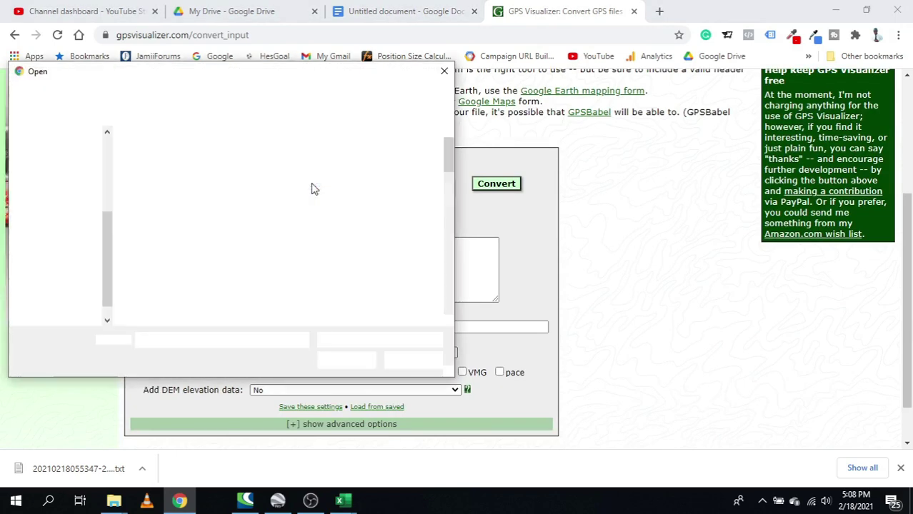
key("Escape")
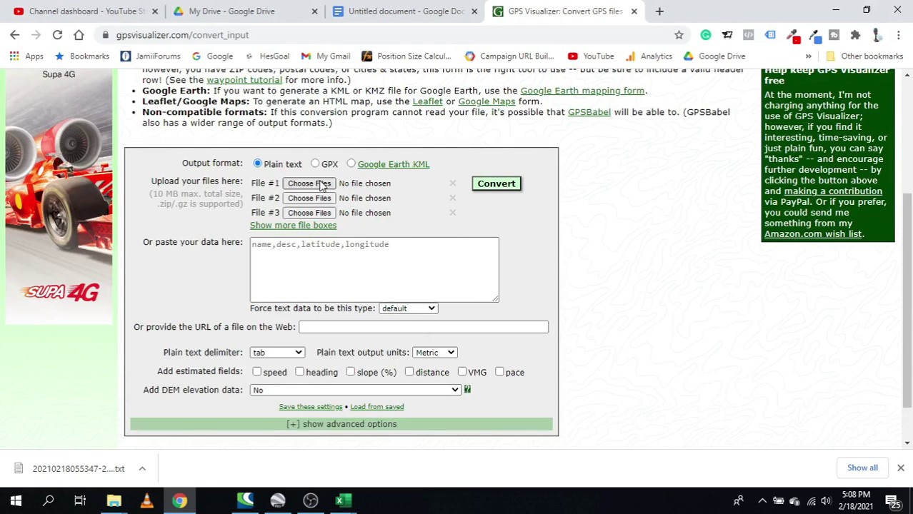
left_click(321, 185)
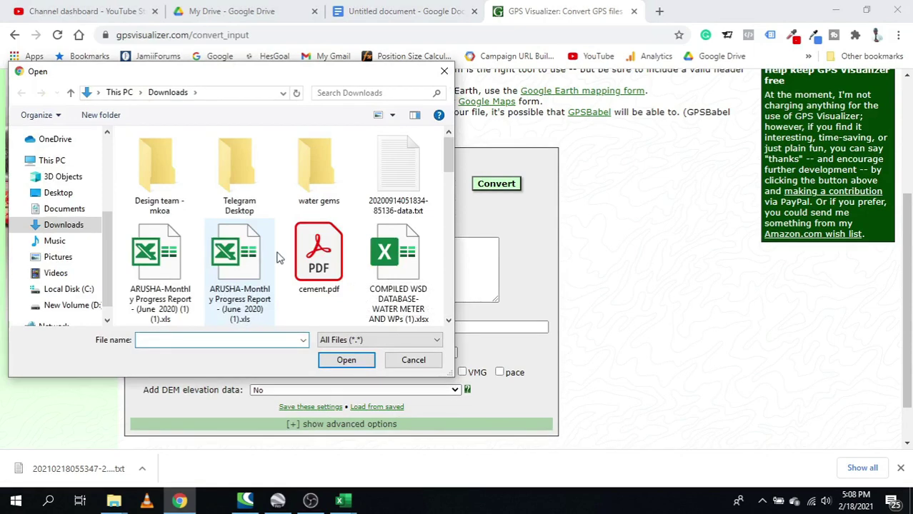
scroll(278, 211, "down", 3)
left_click(233, 206)
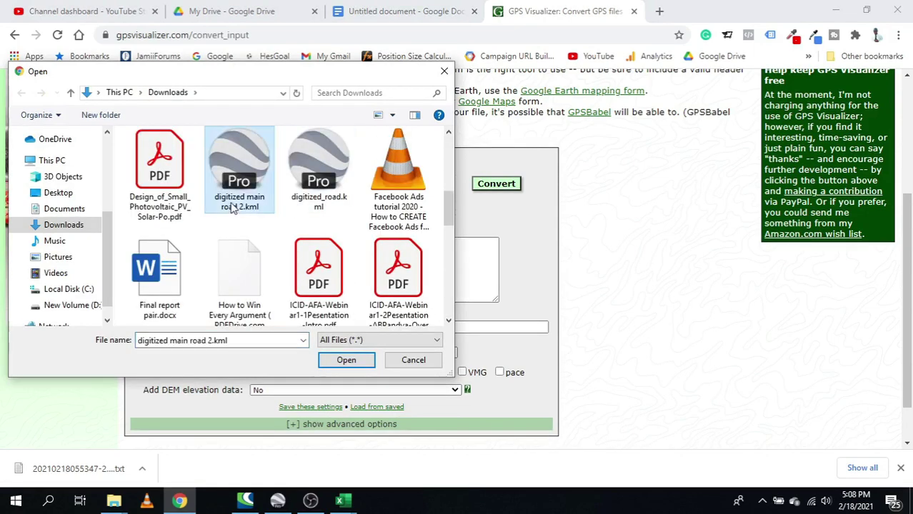
left_click(346, 360)
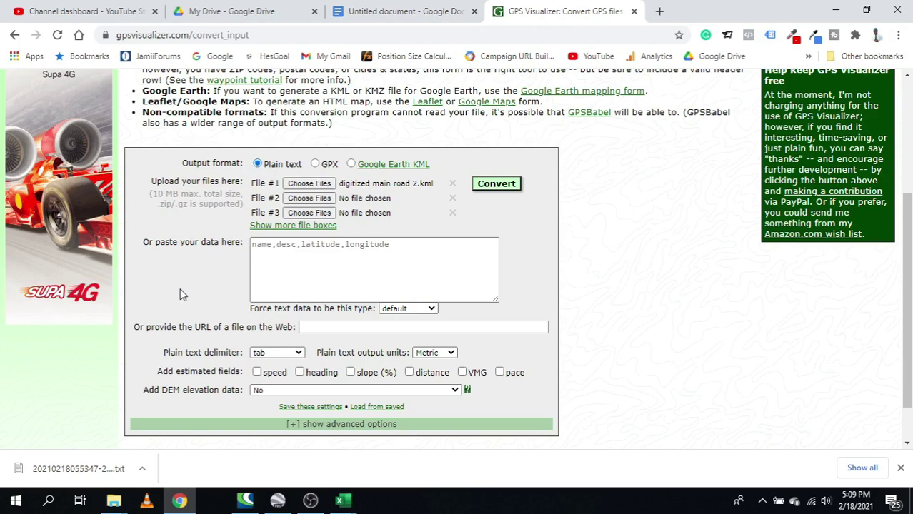
- Convert the KML file to plain text without elevation data and examine the latitude and longitude columns of the output
scroll(180, 292, "down", 1)
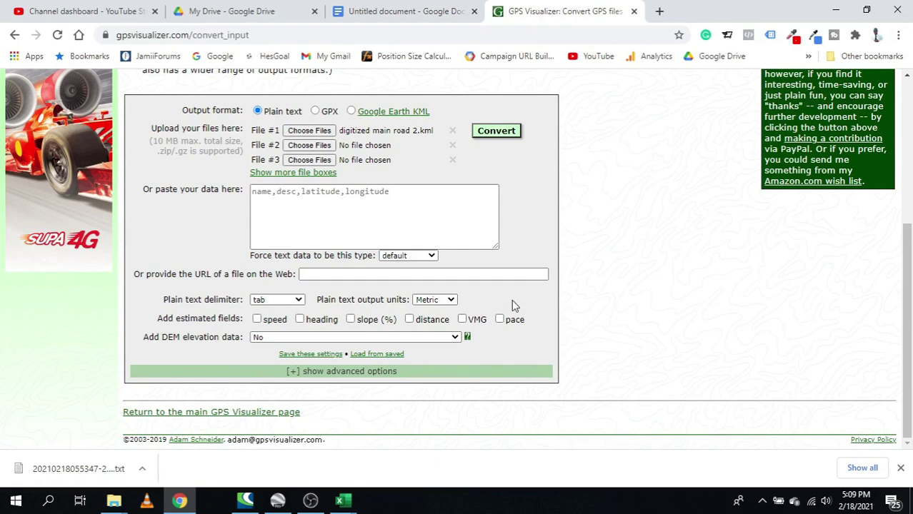
scroll(556, 257, "up", 1)
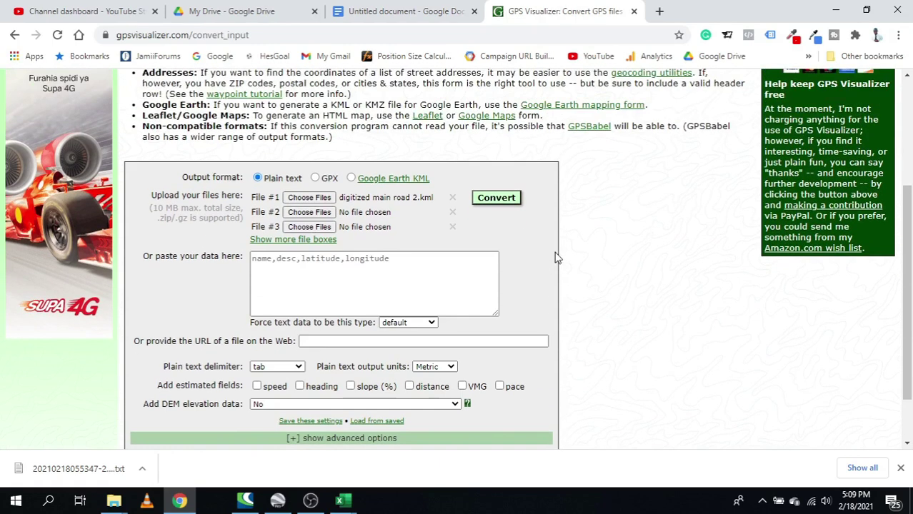
left_click(497, 199)
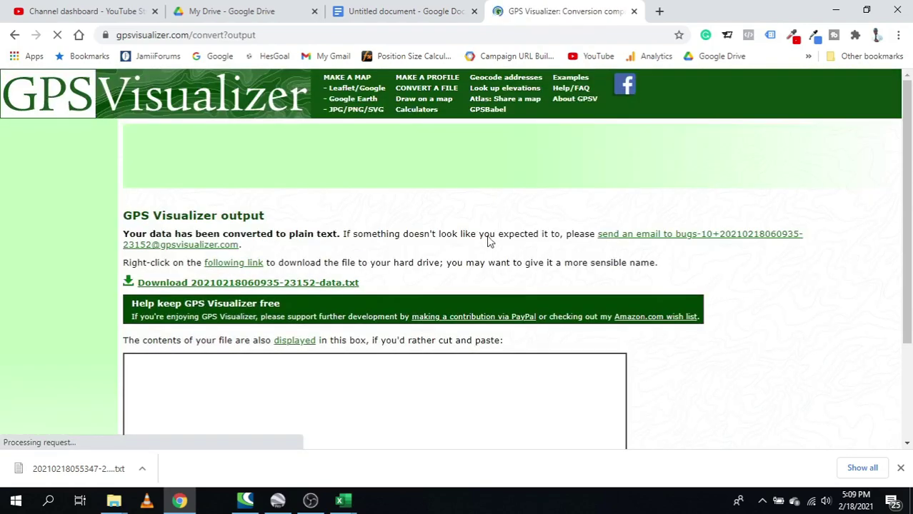
scroll(486, 250, "down", 2)
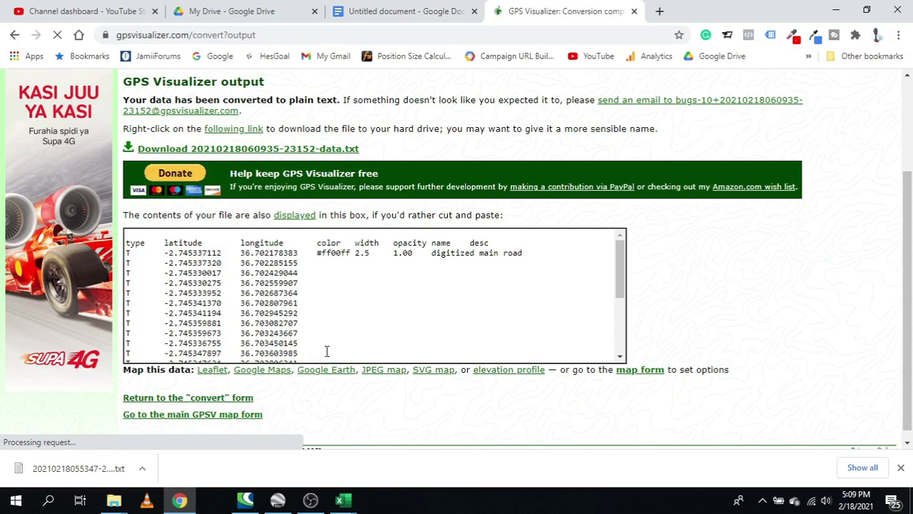
left_click_drag(165, 243, 189, 243)
left_click_drag(254, 252, 275, 253)
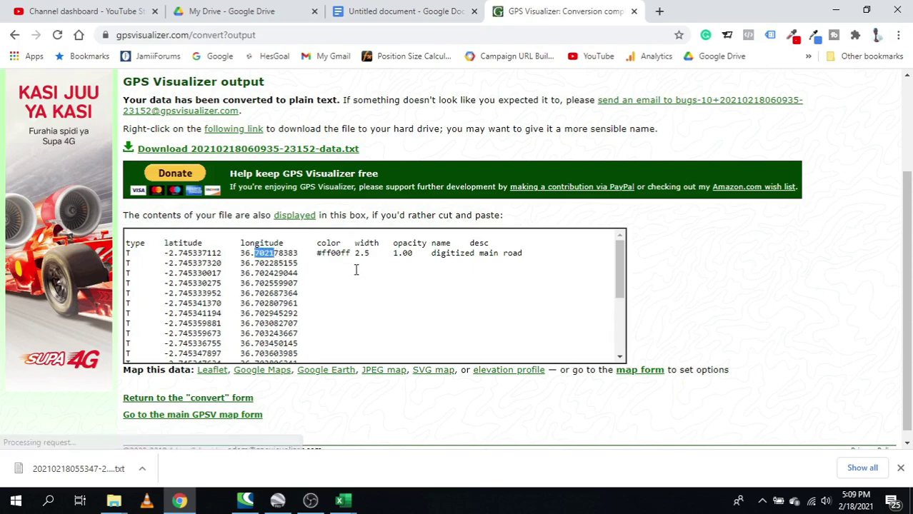
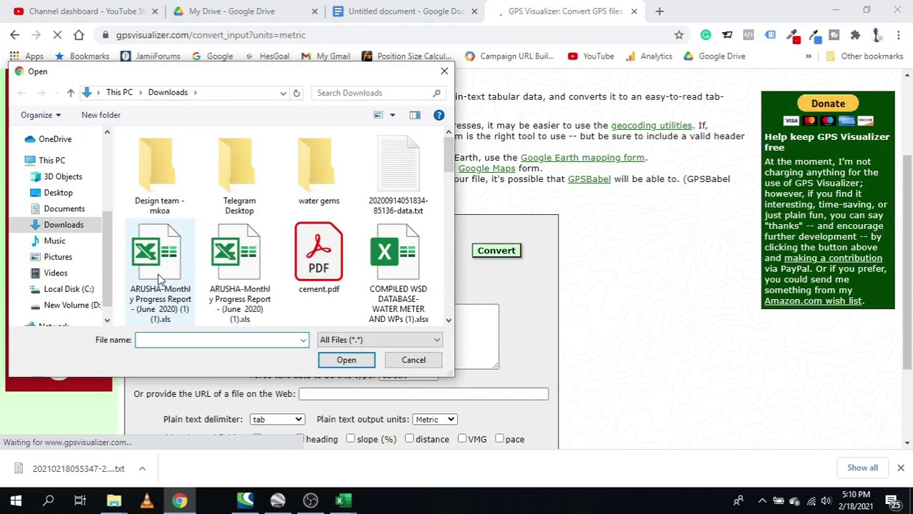
- Set the DEM elevation data to "best available source" in the conversion form and check the plain text output units
key("Escape")
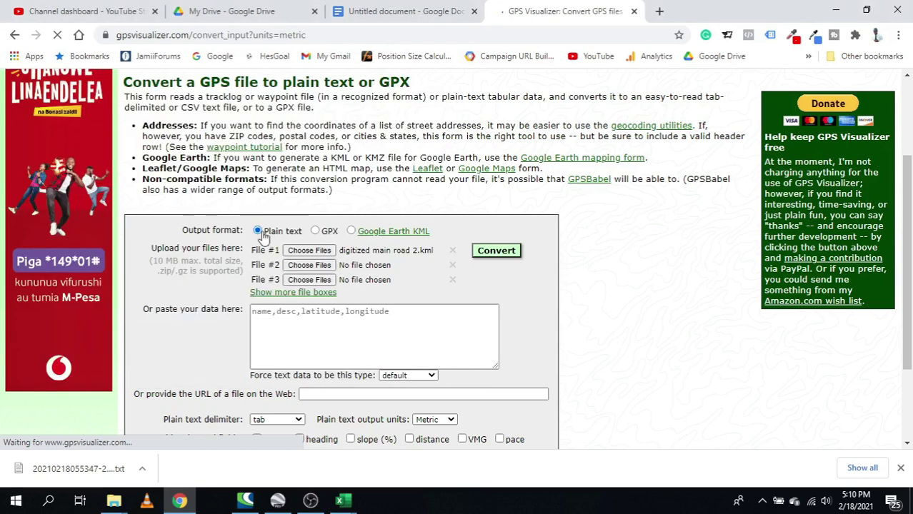
scroll(264, 238, "down", 2)
left_click_drag(148, 337, 230, 347)
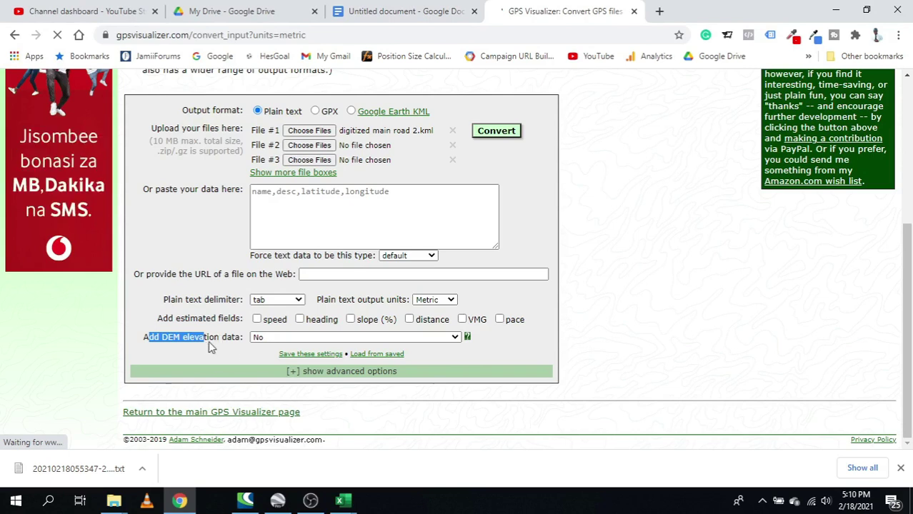
left_click(282, 343)
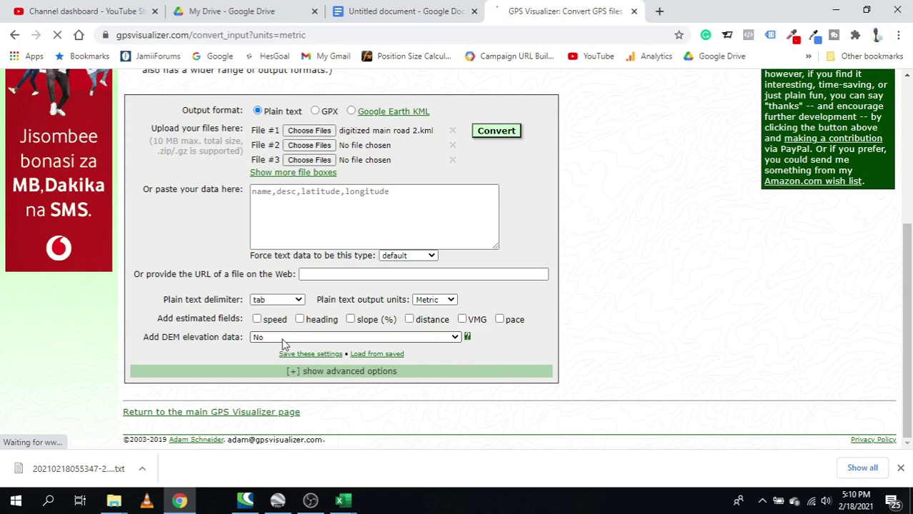
left_click(282, 339)
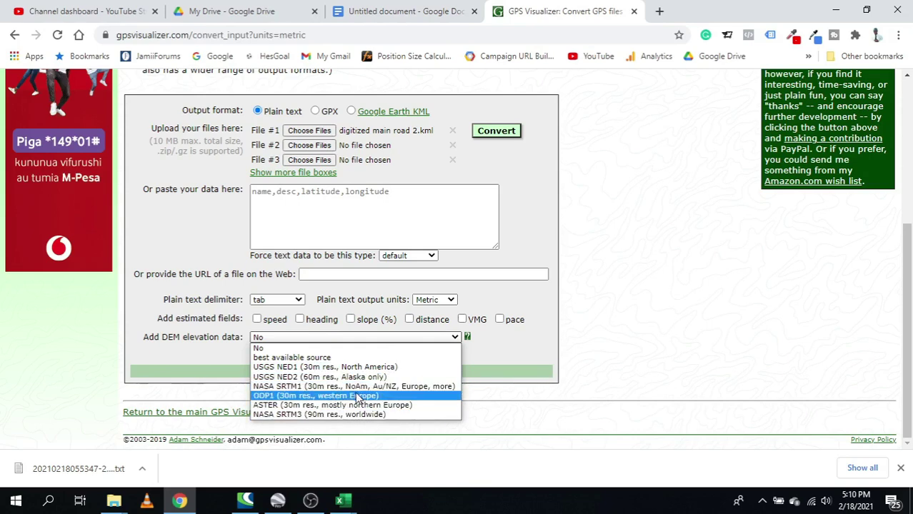
left_click(300, 358)
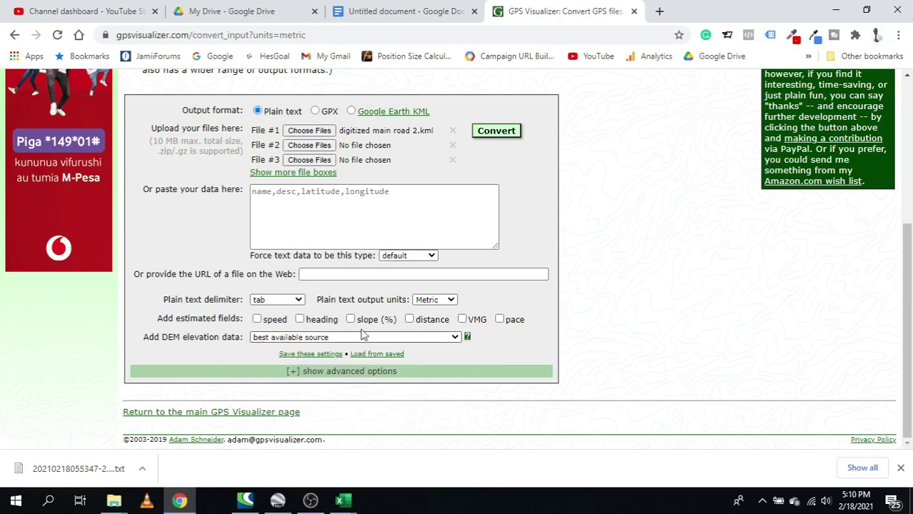
left_click_drag(357, 301, 415, 302)
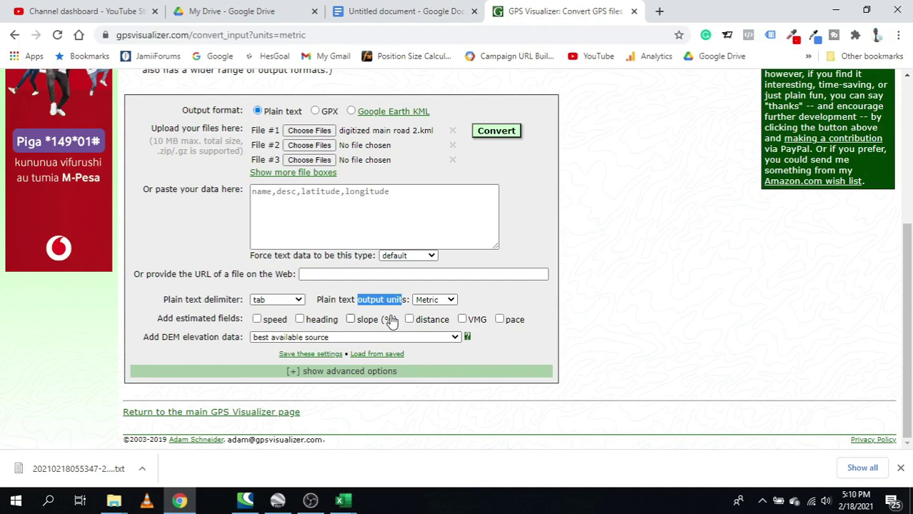
- Convert the KML file to plain text with the elevation data and examine the altitude column of the output down to its last row
scroll(275, 323, "up", 2)
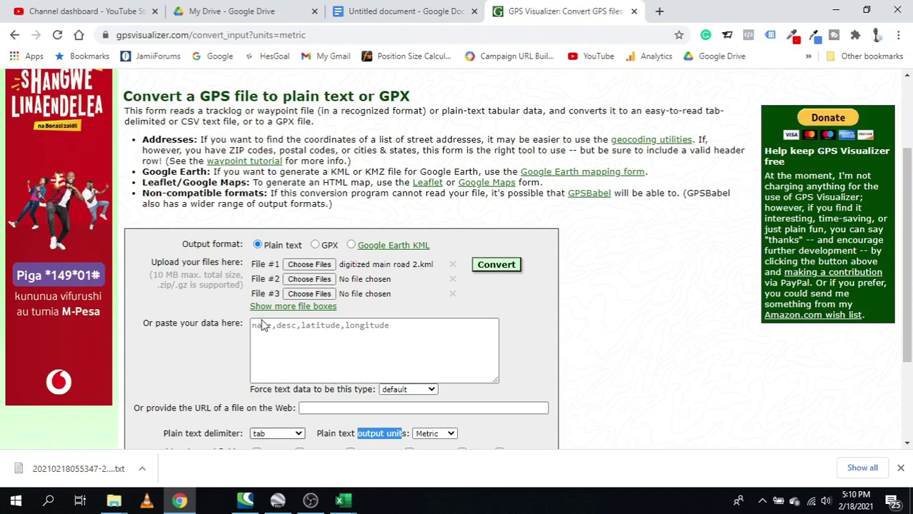
left_click(498, 266)
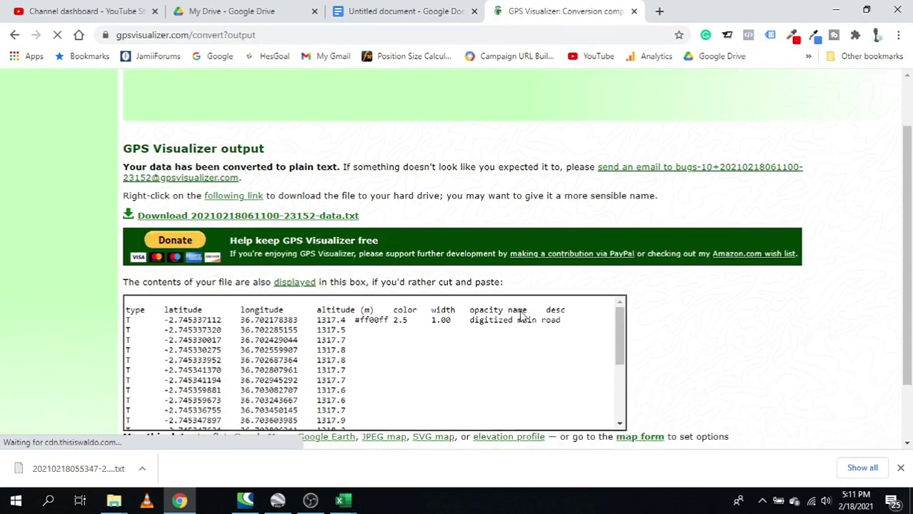
scroll(496, 311, "down", 2)
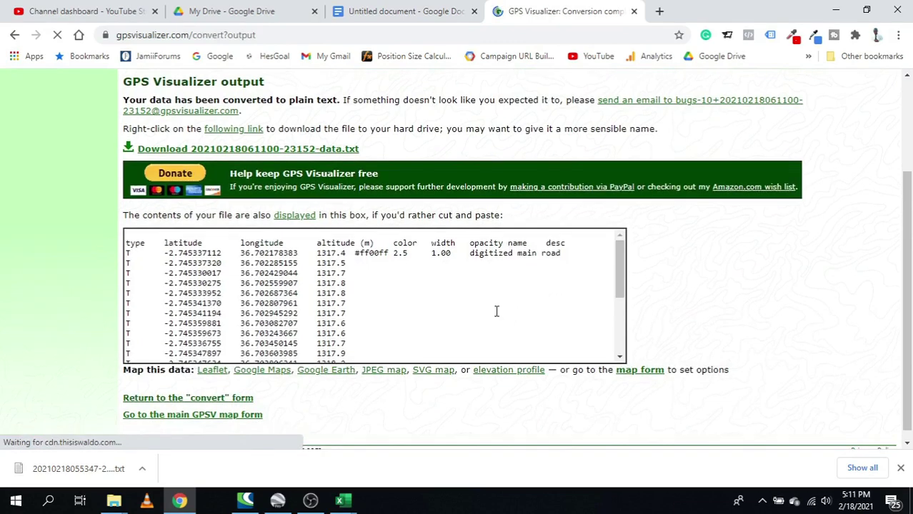
left_click_drag(316, 243, 333, 268)
left_click(332, 268)
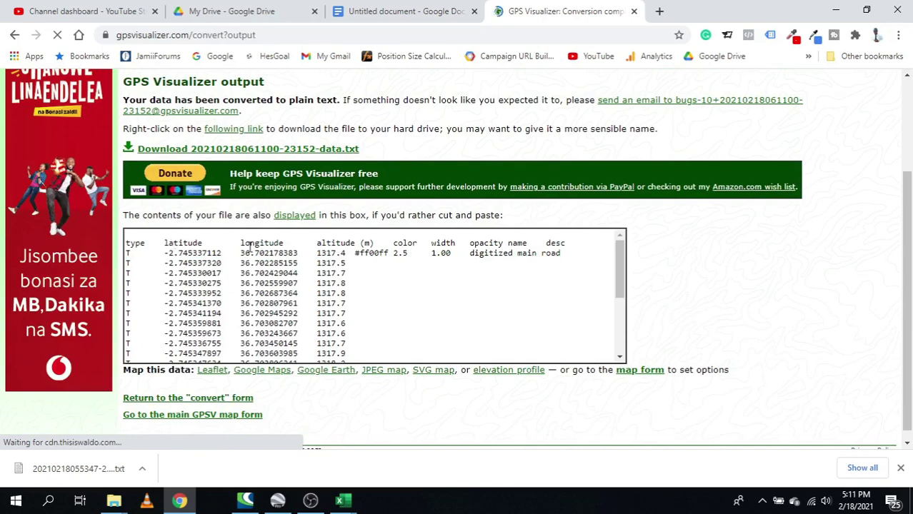
left_click_drag(331, 243, 336, 314)
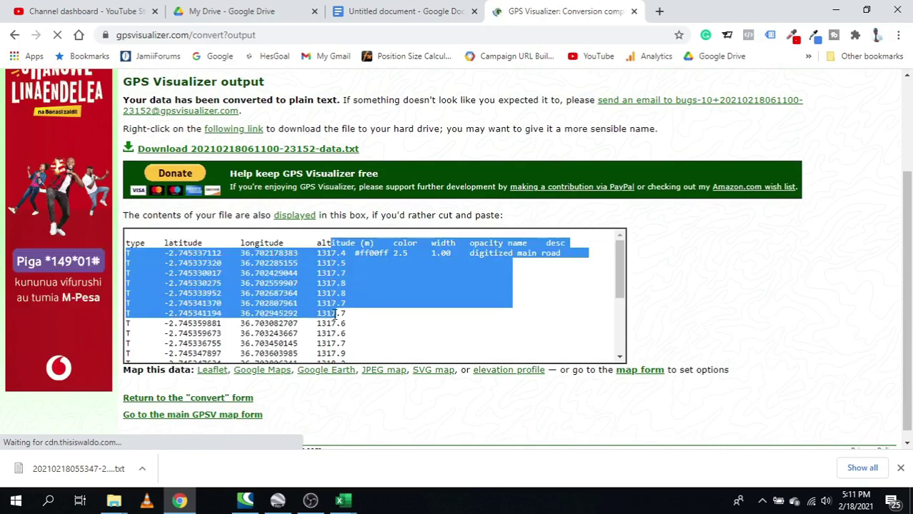
left_click(336, 313)
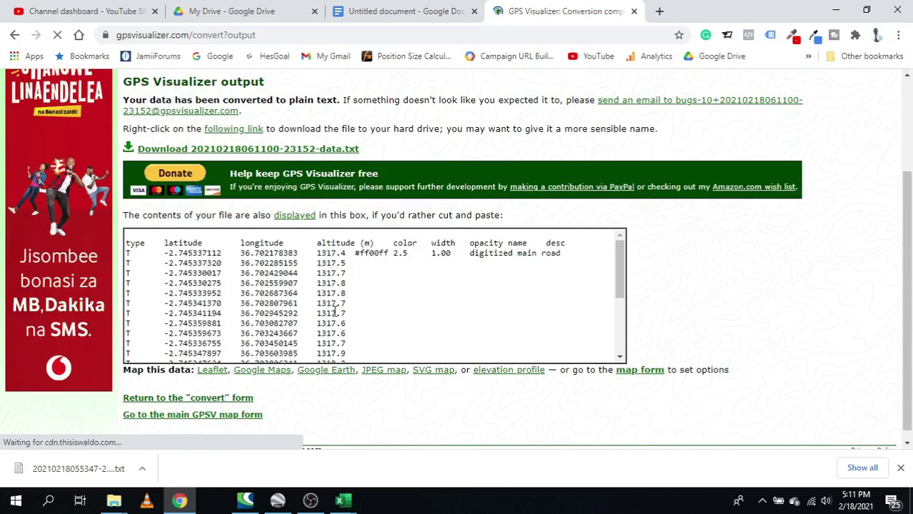
scroll(335, 314, "down", 5)
scroll(311, 404, "down", 1)
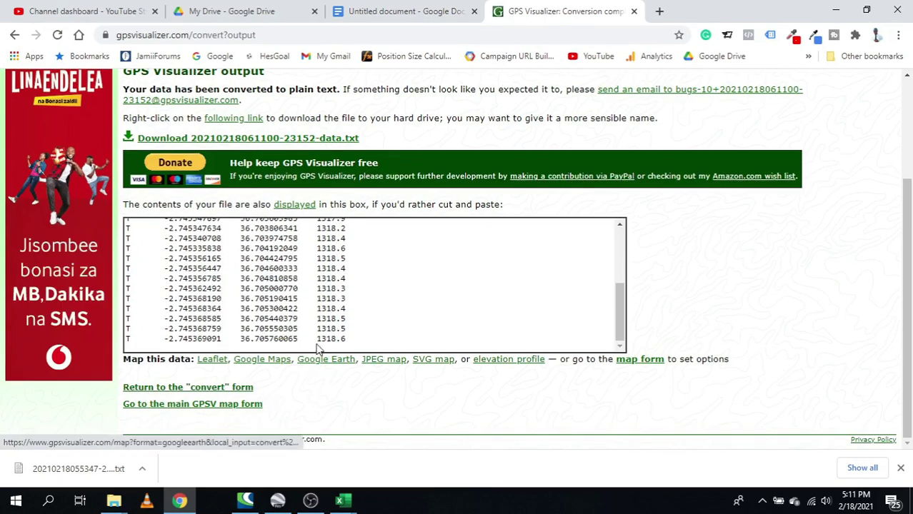
- Download the converted text file with altitudes and show it in its folder
scroll(318, 348, "up", 10)
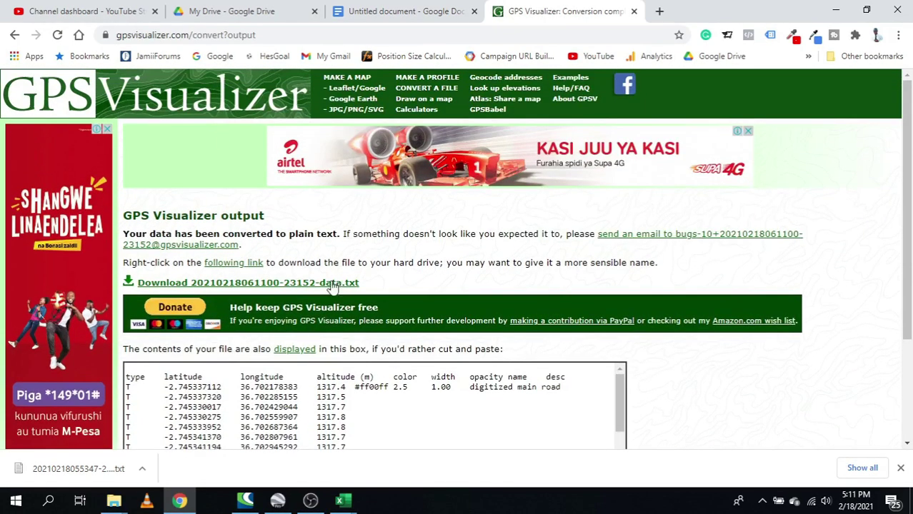
left_click(330, 283)
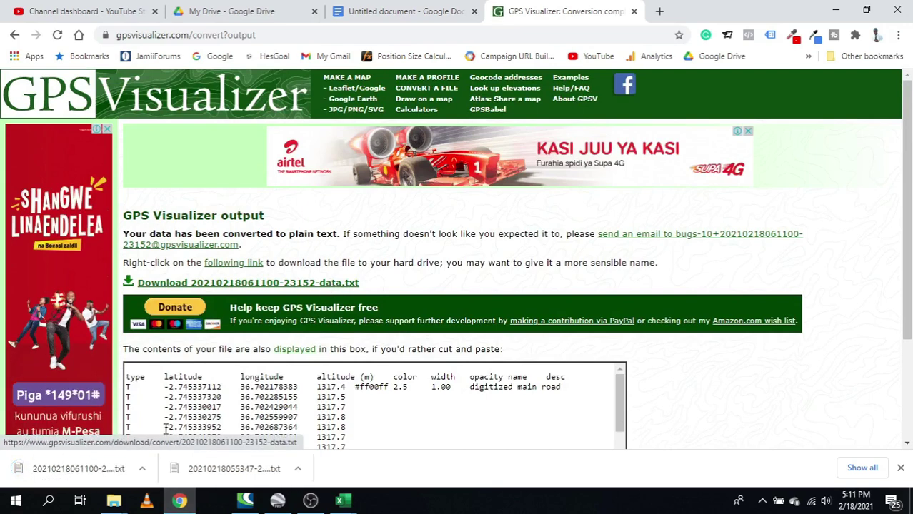
left_click(142, 468)
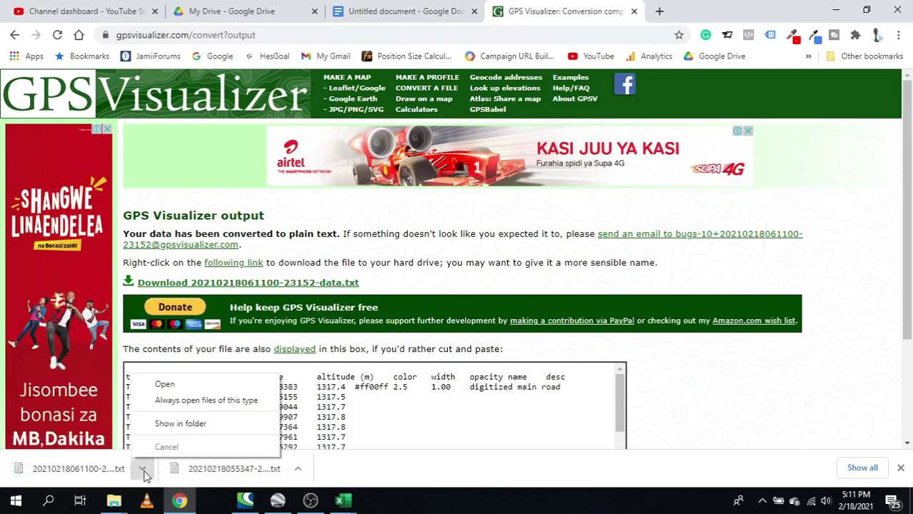
left_click(199, 429)
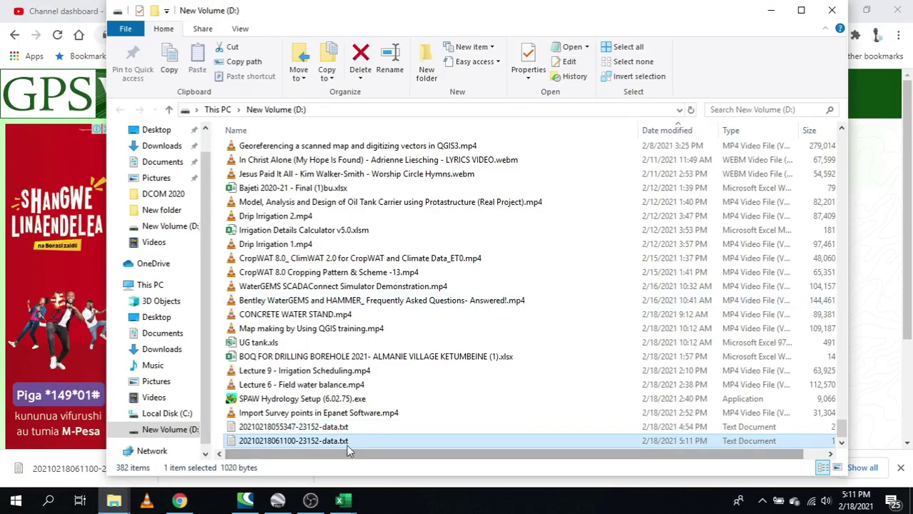
- Rename the downloaded data file as "text DEM.txt" and put the File Explorer window away
left_click(328, 441)
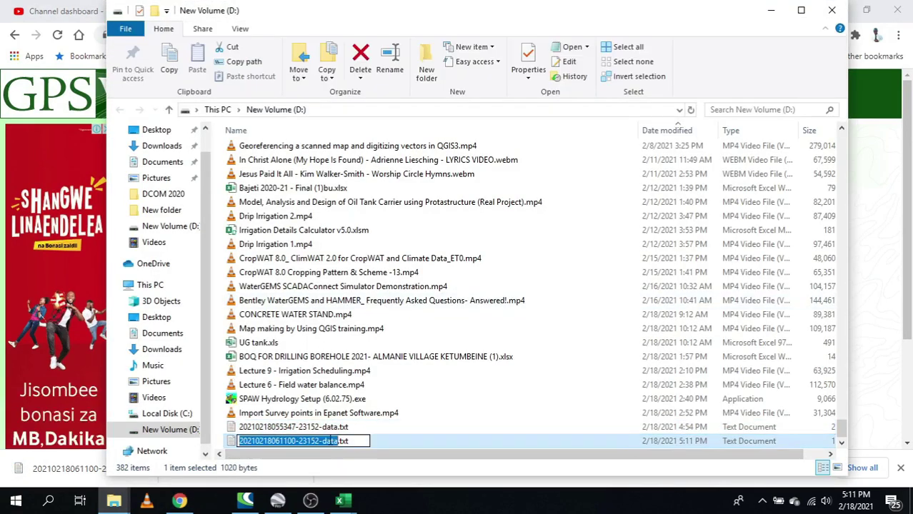
type("text")
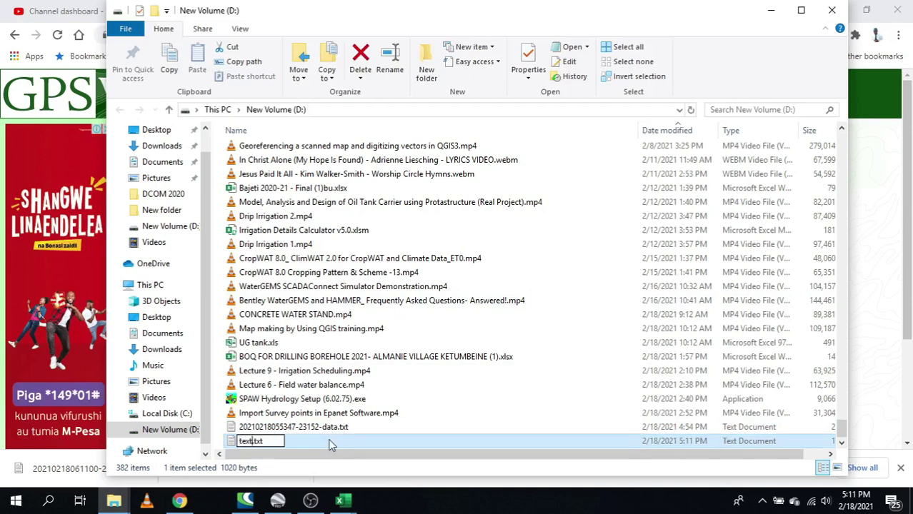
type(" DEM")
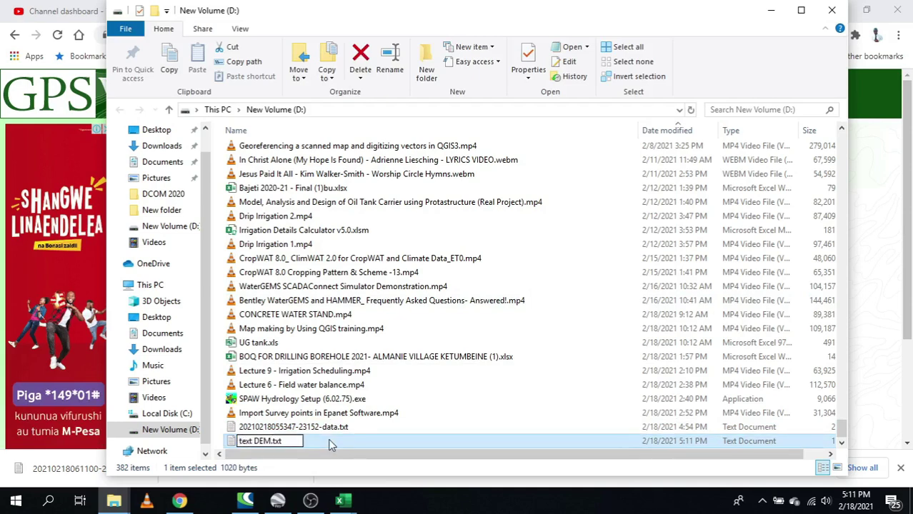
key("Return")
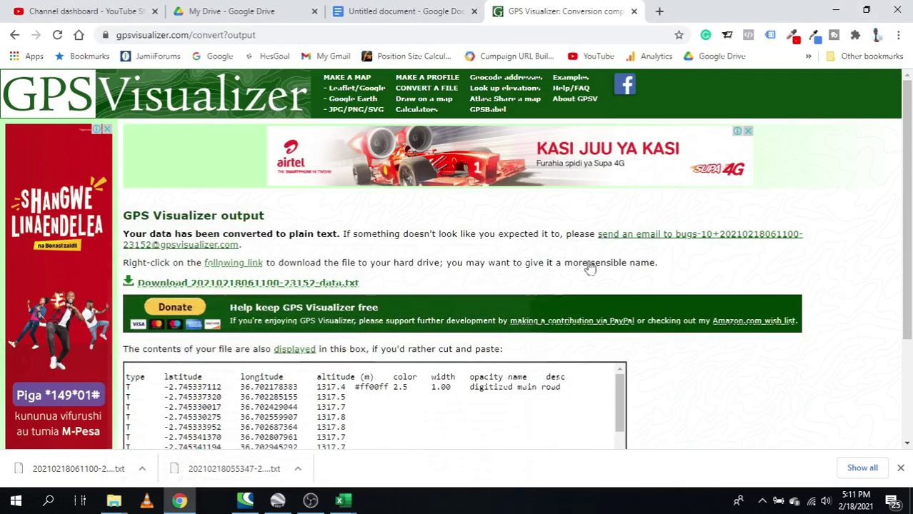
left_click(770, 10)
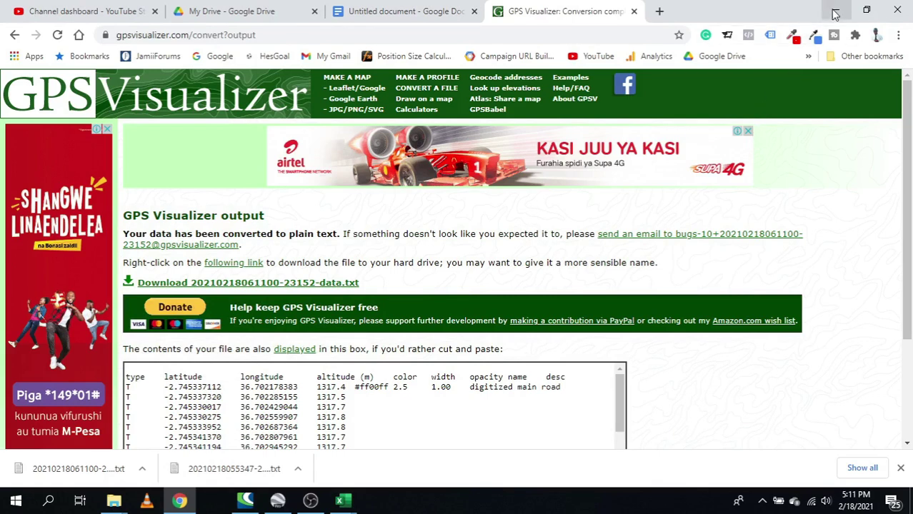
- Switch to the Book1 workbook in Excel and add a new worksheet
left_click(342, 501)
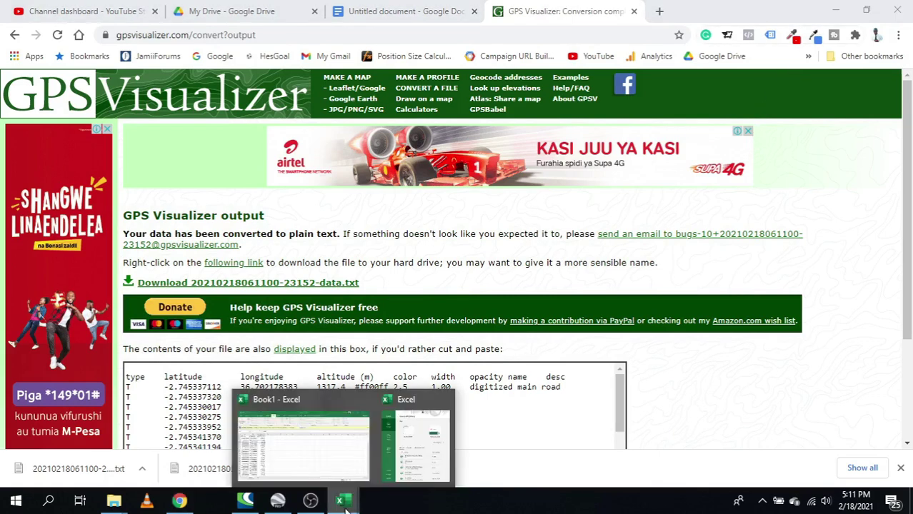
left_click(315, 443)
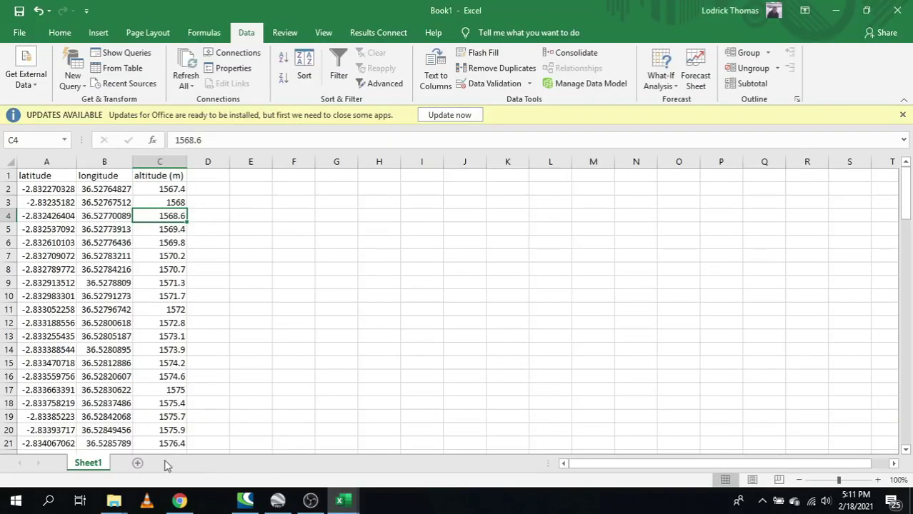
left_click(137, 463)
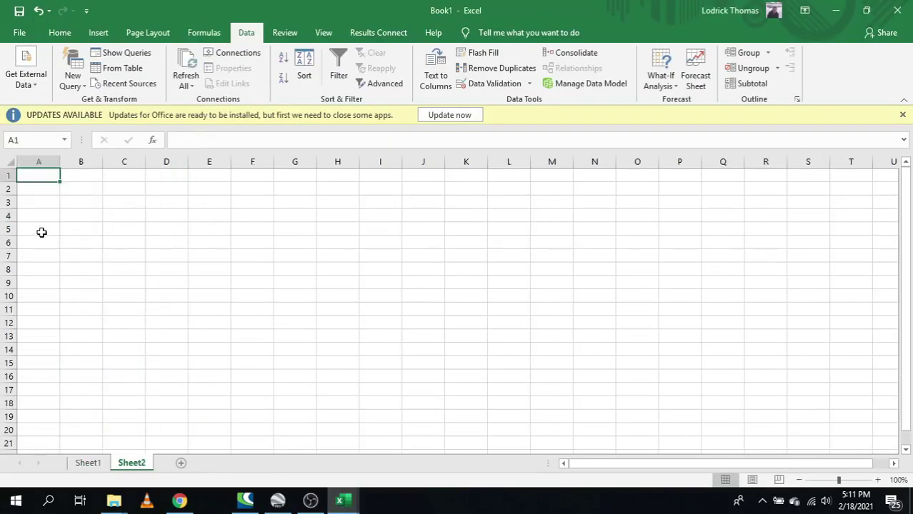
- Start importing external data from text, choosing "text DEM.txt" on New Volume (D:) as the source file
left_click(59, 33)
left_click(245, 34)
left_click(34, 91)
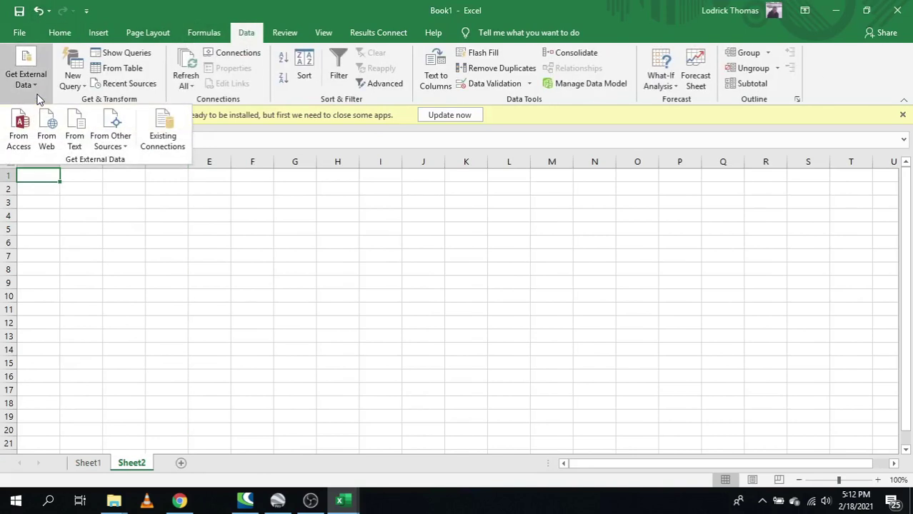
left_click(73, 140)
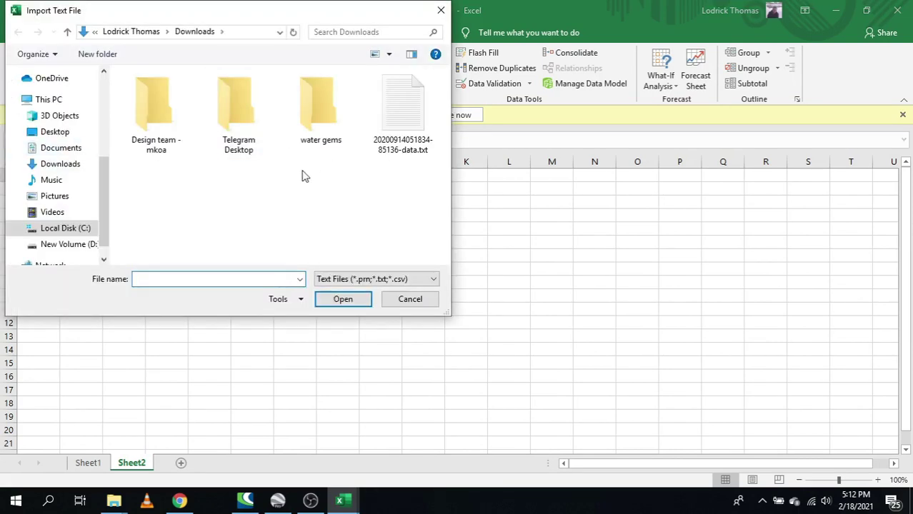
left_click(72, 245)
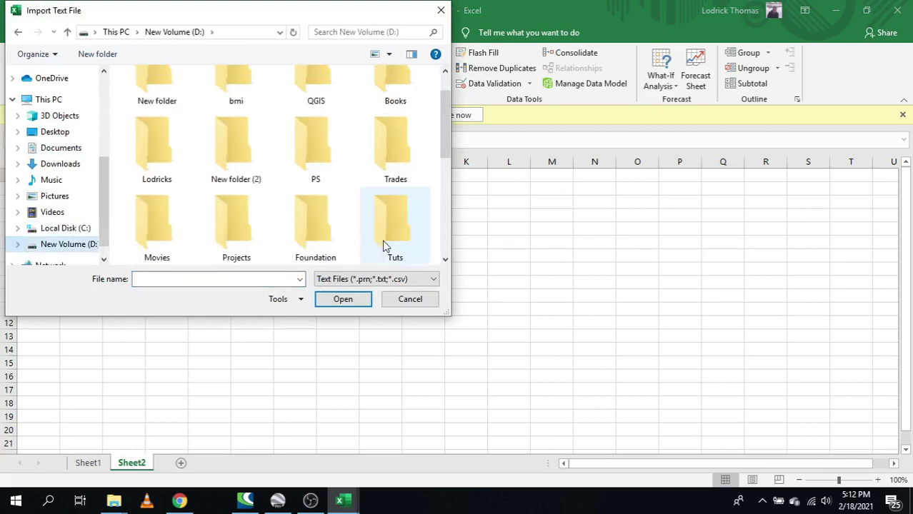
scroll(387, 246, "down", 3)
scroll(396, 248, "up", 3)
left_click(320, 210)
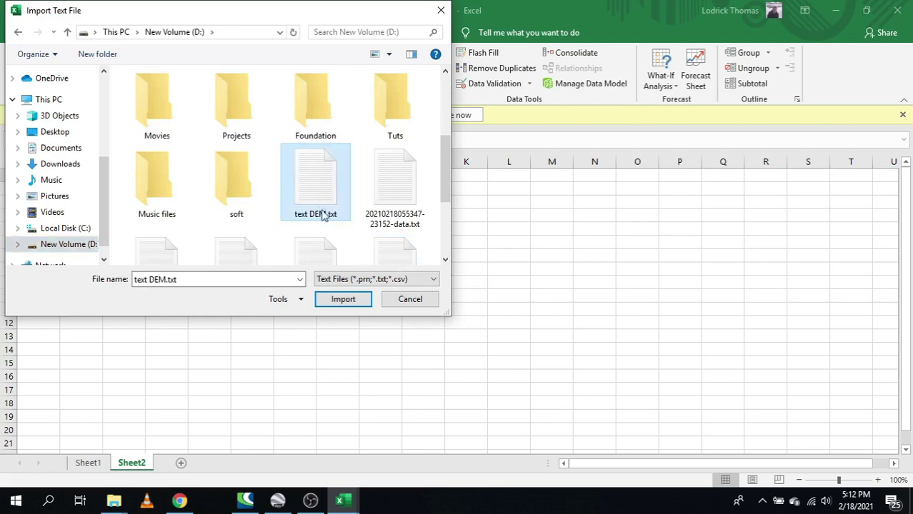
left_click(342, 298)
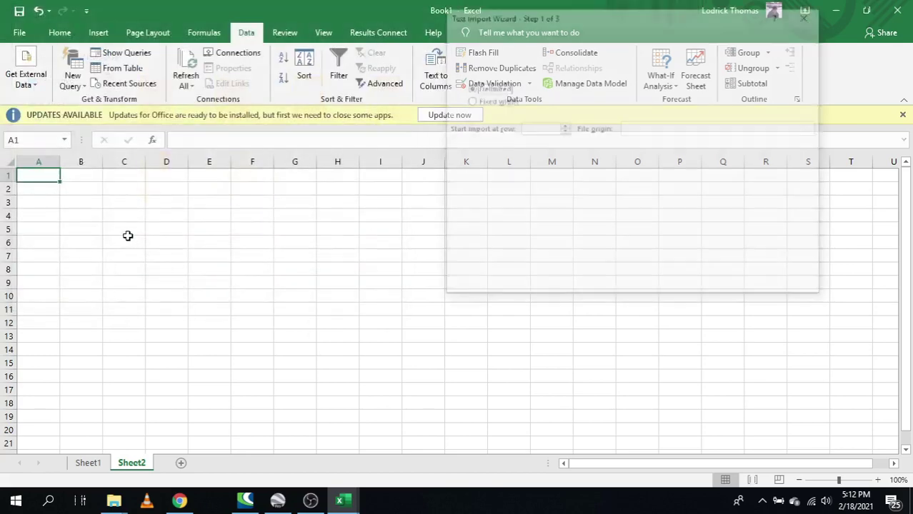
- Finish the import with the tab delimiter, placing the data at cell A1 of the existing worksheet, and examine the altitude column
left_click(738, 284)
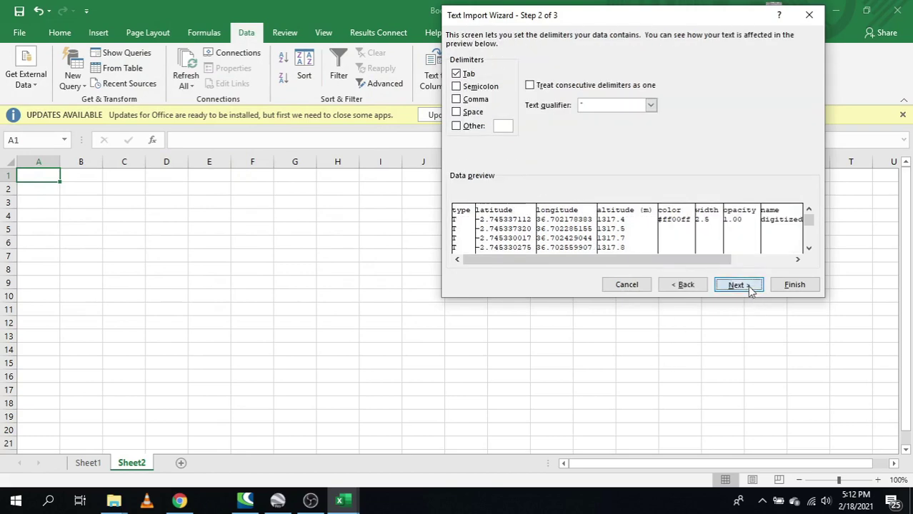
left_click(794, 285)
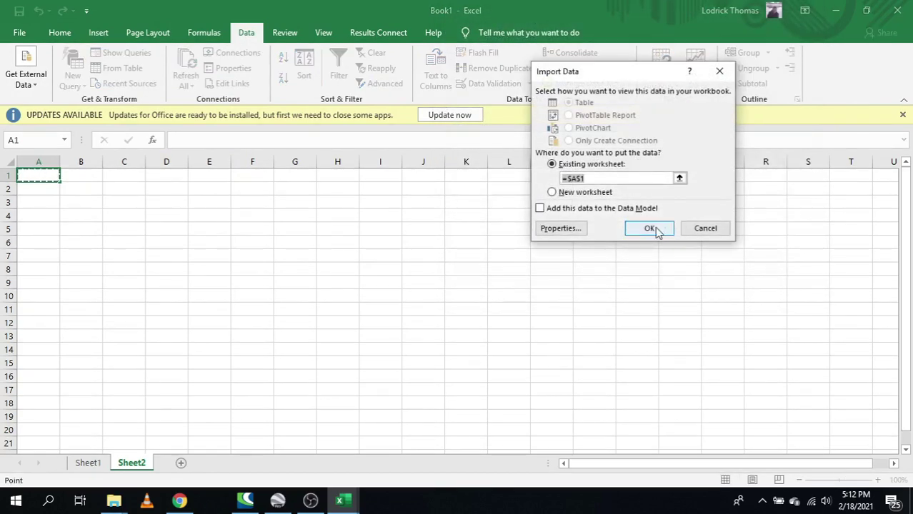
left_click(650, 228)
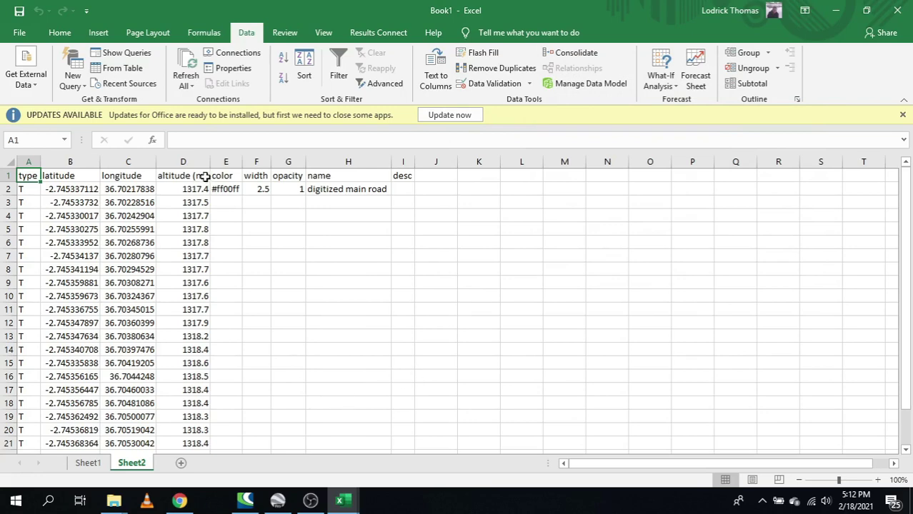
left_click_drag(201, 180, 187, 412)
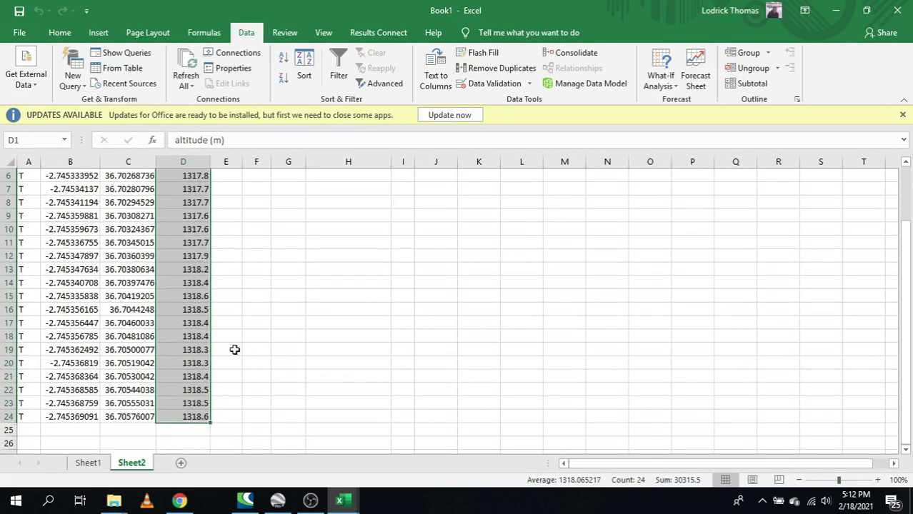
scroll(238, 342, "up", 2)
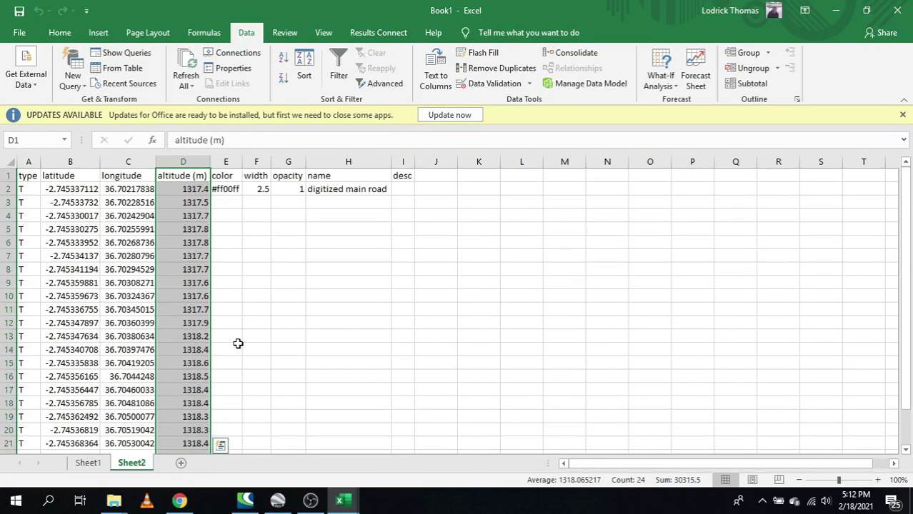
- Delete columns E to J, which hold the color, width, opacity, name and desc fields
left_click(244, 206)
left_click(228, 162)
left_click_drag(228, 162, 455, 162)
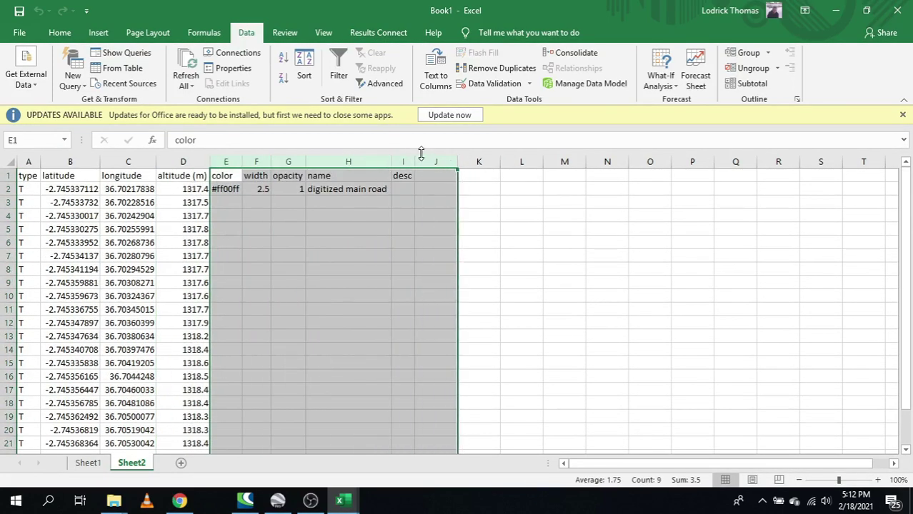
right_click(407, 166)
left_click(442, 269)
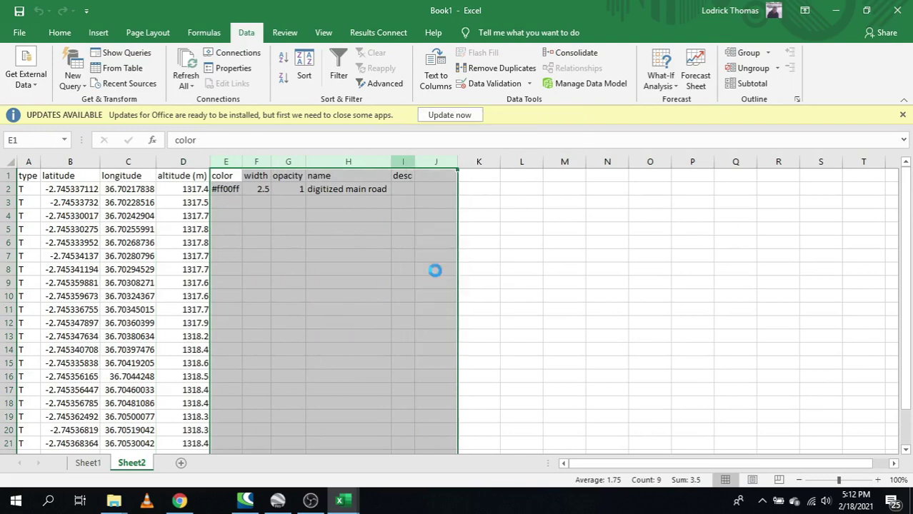
left_click(306, 253)
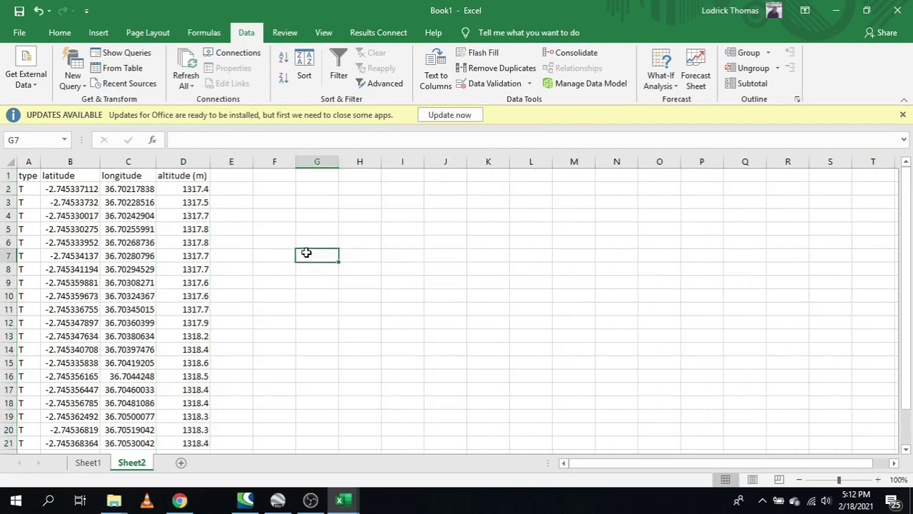
- Delete the type column and check the latitude, longitude and altitude headers
right_click(30, 161)
left_click(61, 270)
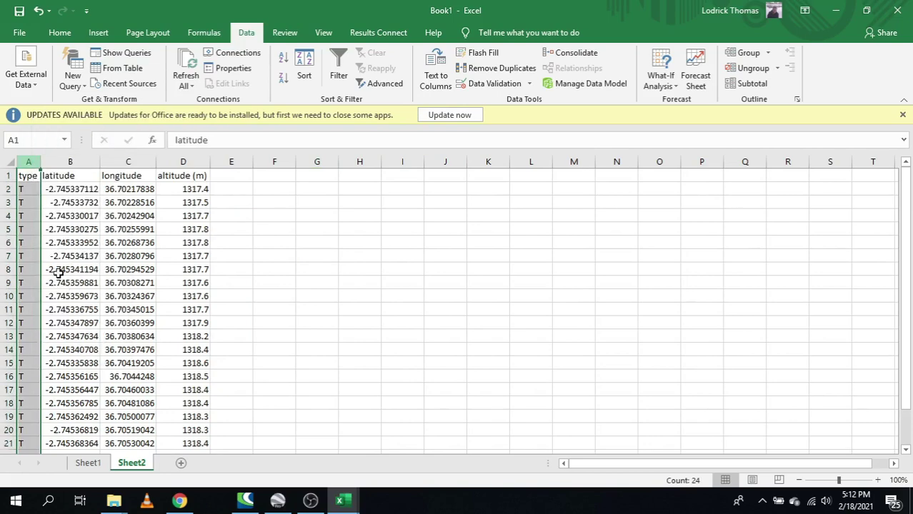
left_click(164, 256)
left_click(50, 177)
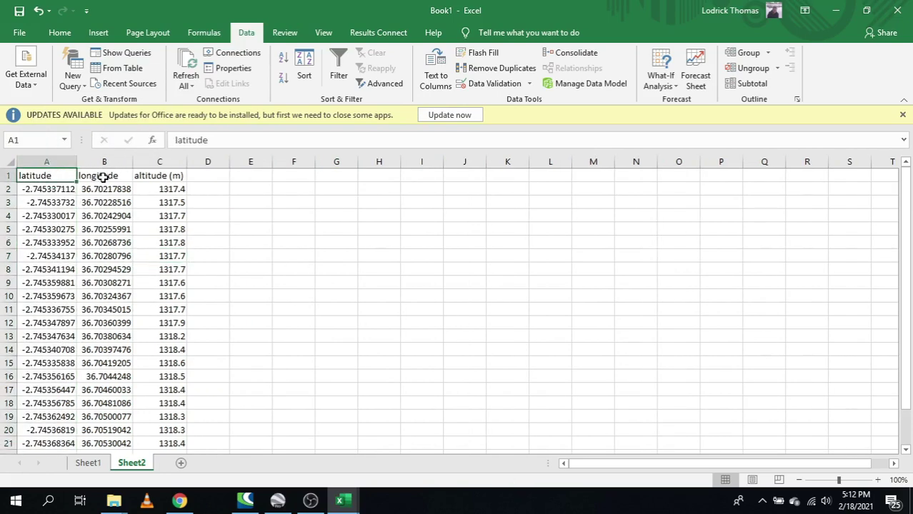
left_click(103, 176)
left_click(163, 175)
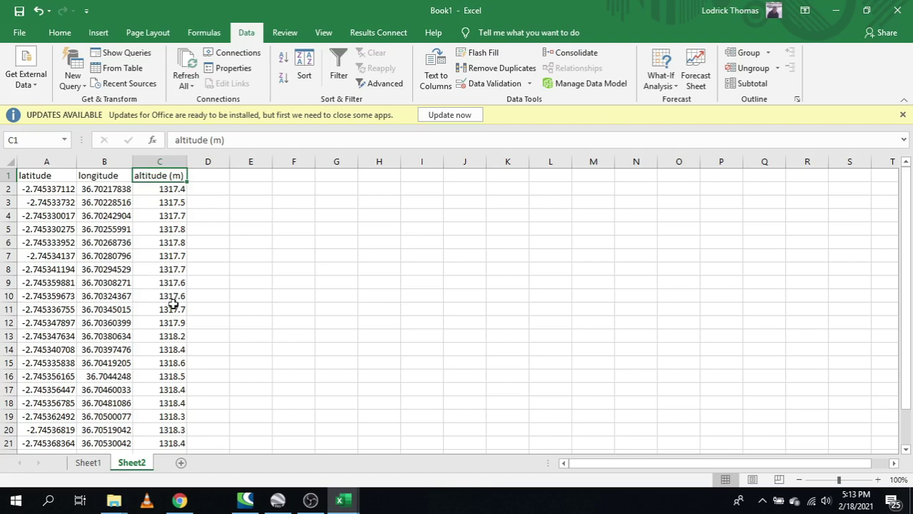
left_click(310, 502)
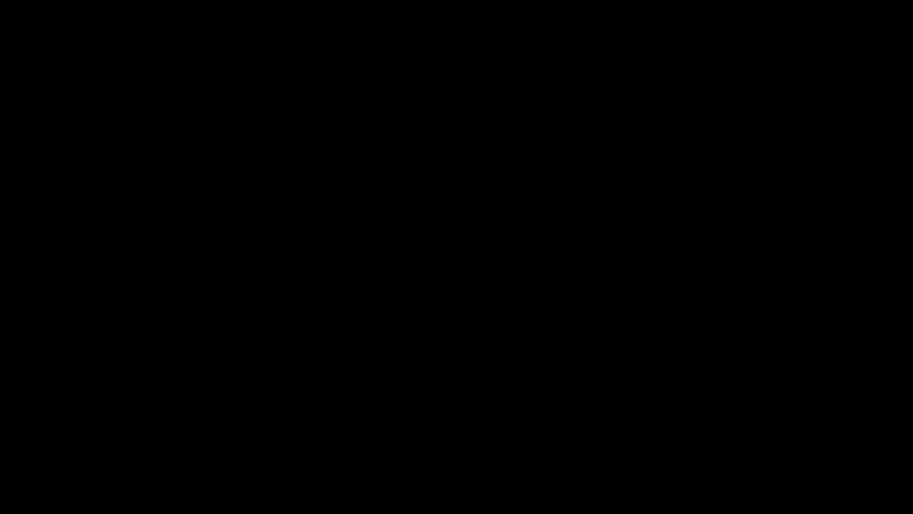